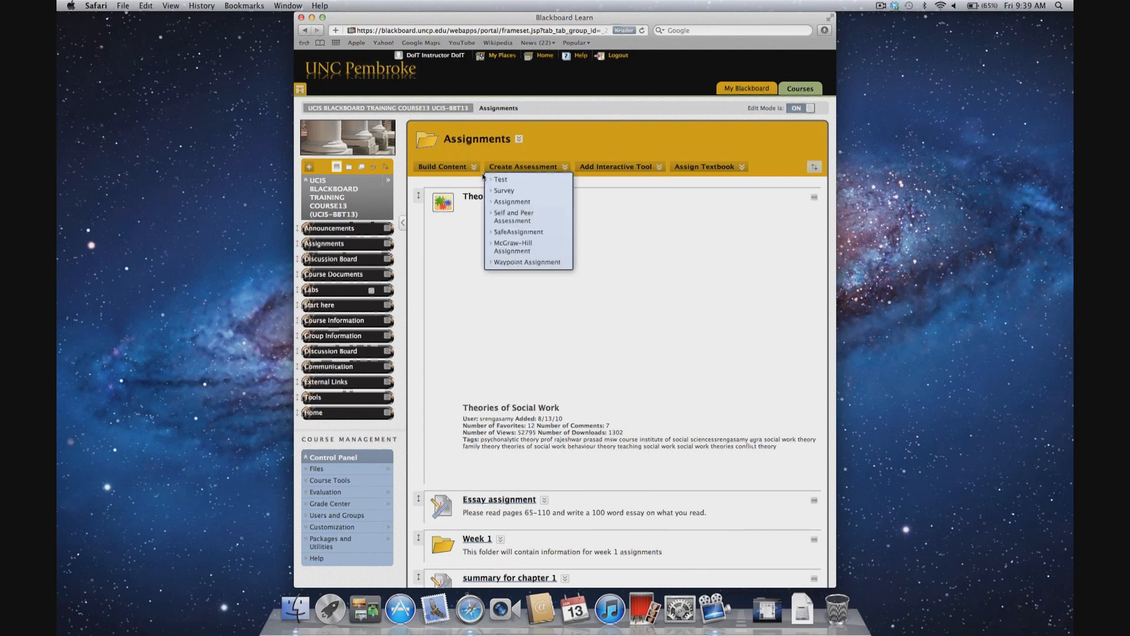
Step: Start a Flickr Photo mashup in the Assignments area and search Flickr for Kitten
{"action": "mouse_move", "coordinate": [457, 173]}
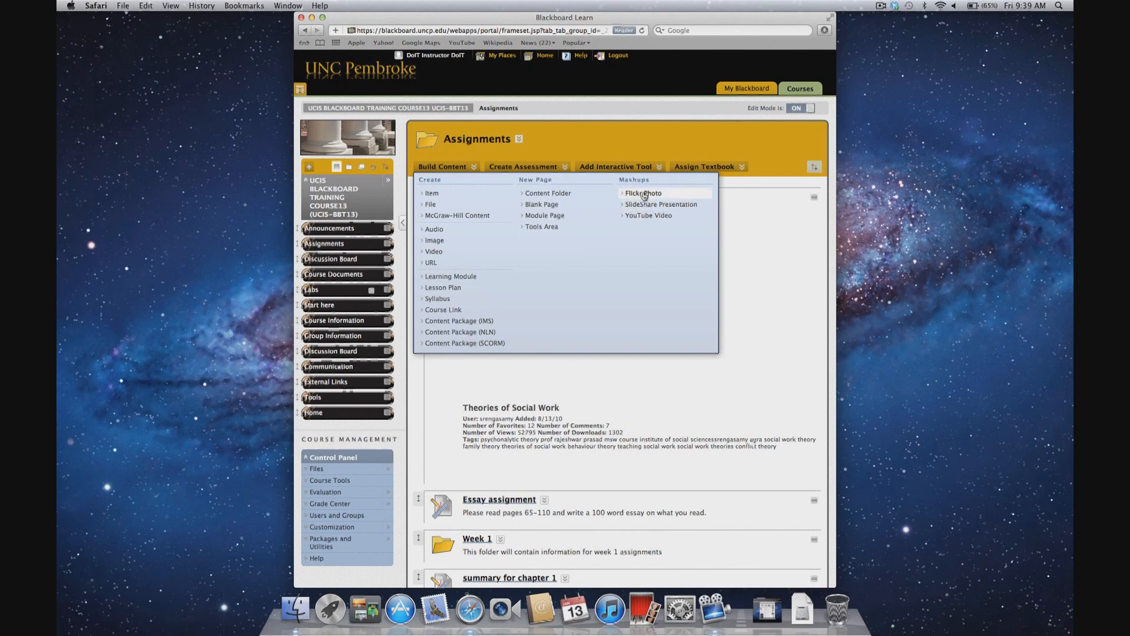
{"action": "left_click", "coordinate": [644, 194]}
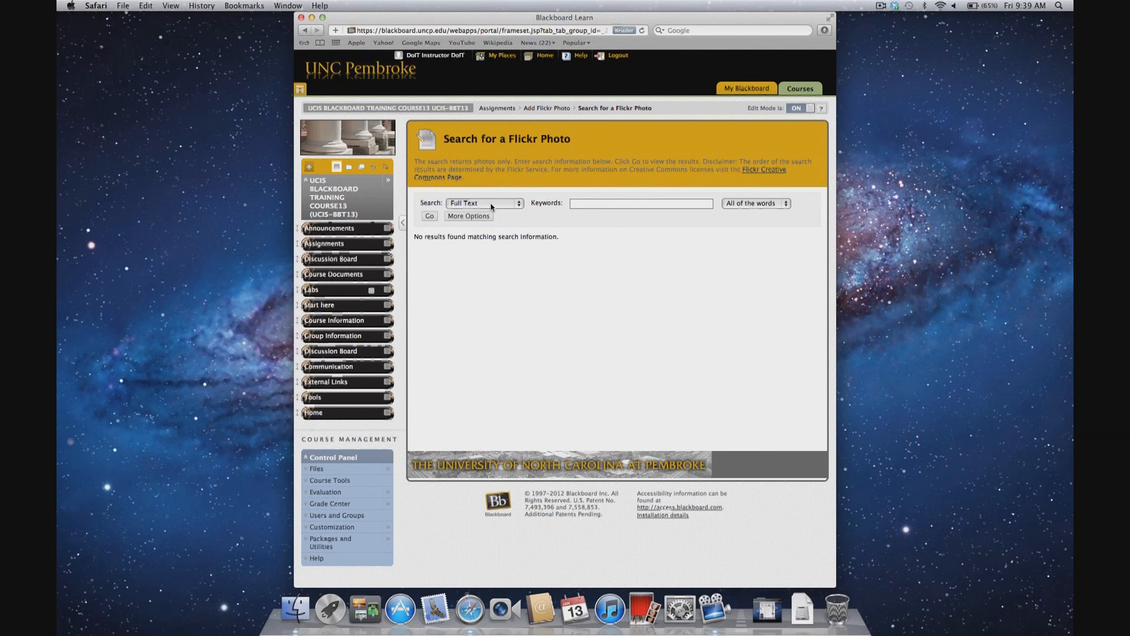
{"action": "left_click", "coordinate": [580, 203]}
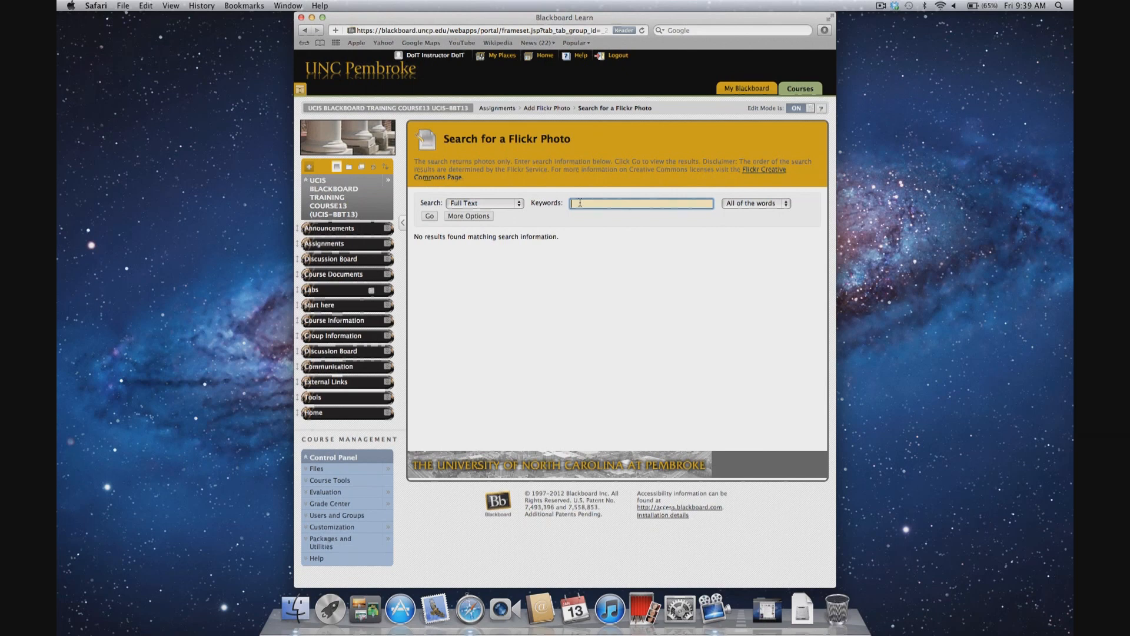
{"action": "type", "text": "Soc"}
{"action": "key", "text": "BackSpace"}
{"action": "key", "text": "BackSpace"}
{"action": "type", "text": "Kitten"}
{"action": "right_click", "coordinate": [425, 218]}
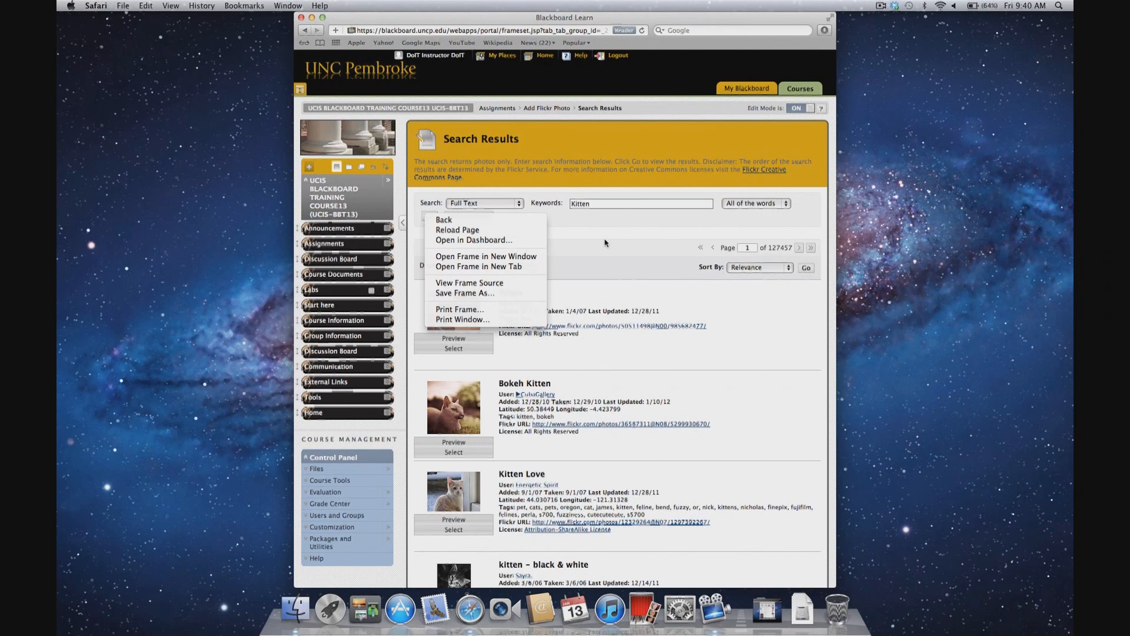
{"action": "left_click", "coordinate": [440, 231]}
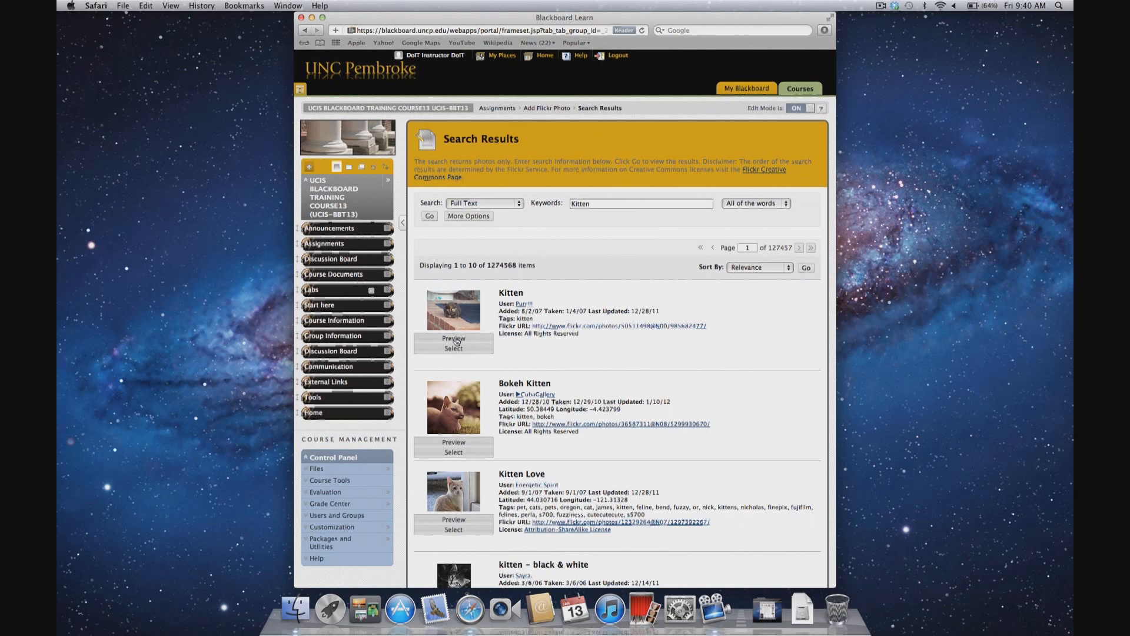
Step: Preview the first Kitten photo in the search results
{"action": "scroll", "coordinate": [456, 341], "scroll_direction": "down", "scroll_amount": 10}
{"action": "left_click", "coordinate": [456, 341]}
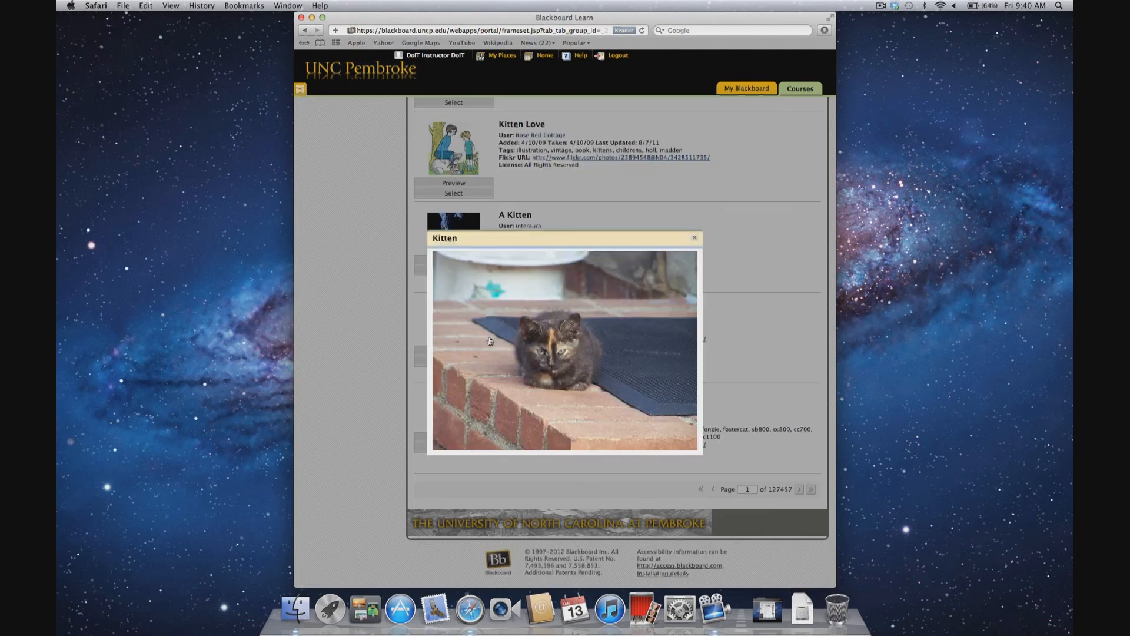
{"action": "left_click", "coordinate": [695, 239]}
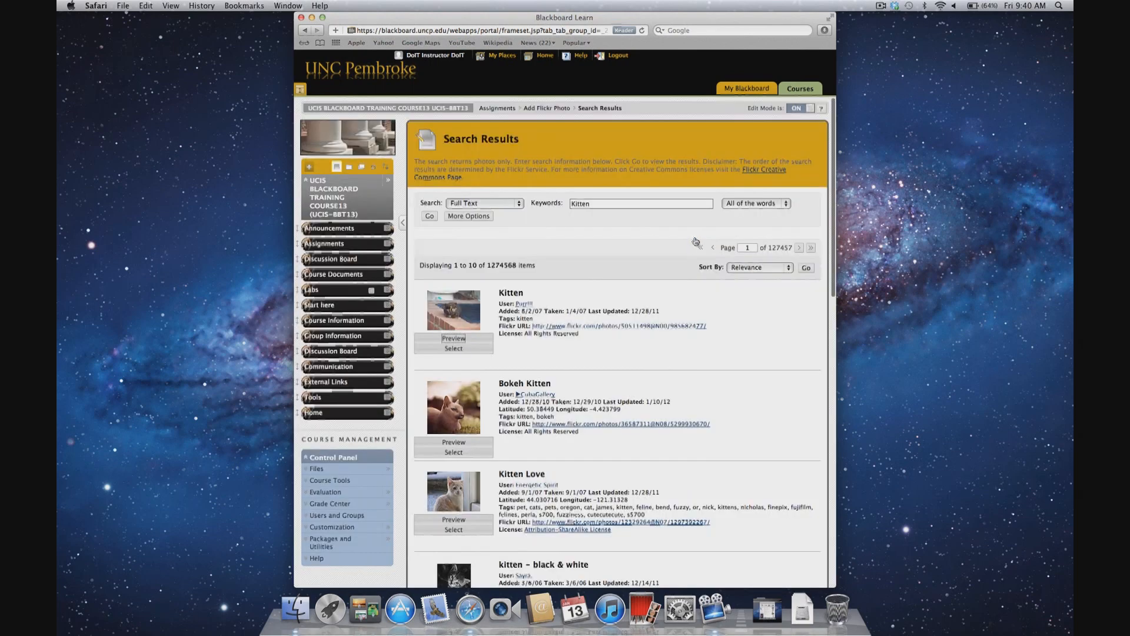
Step: Select the first Kitten photo for the mashup item, keeping the view as Thumbnail
{"action": "left_click", "coordinate": [450, 349]}
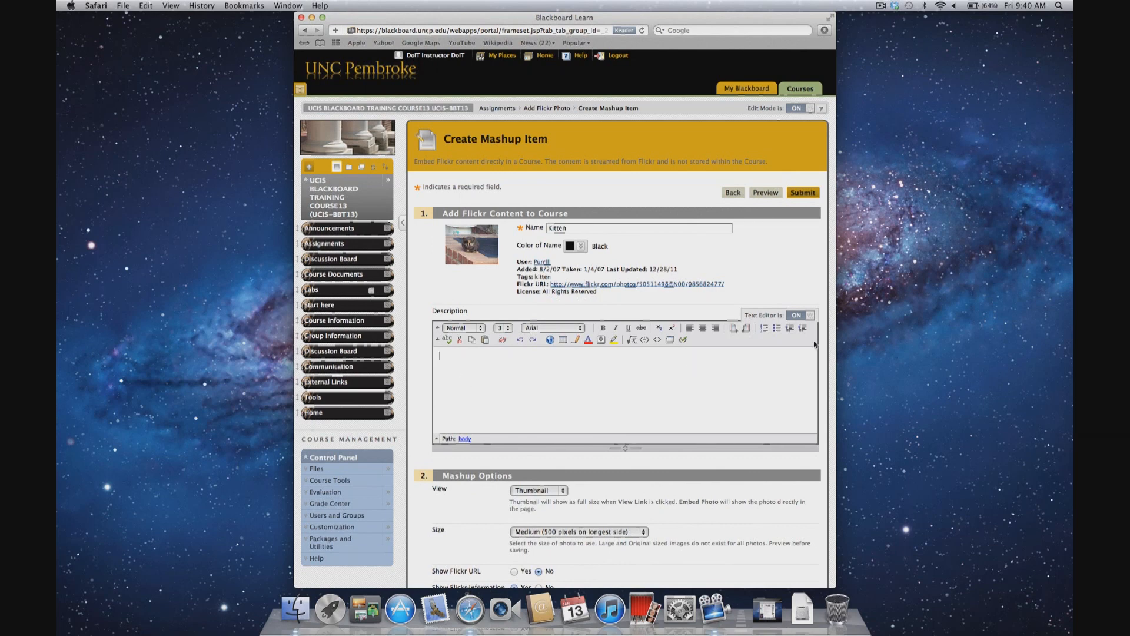
{"action": "left_click", "coordinate": [565, 492]}
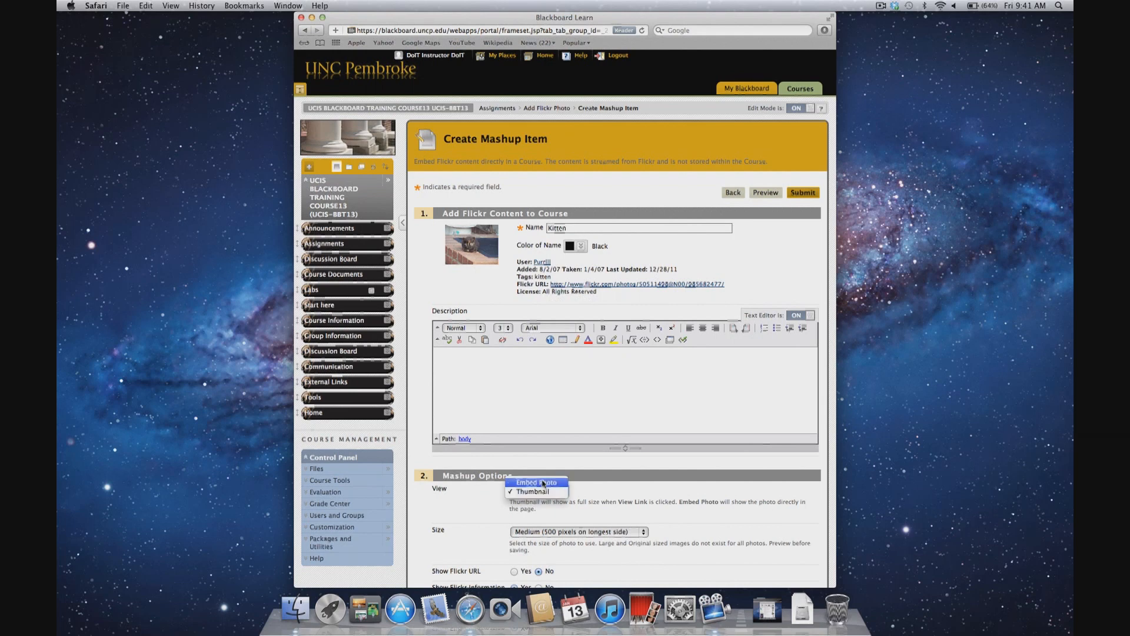
{"action": "left_click", "coordinate": [582, 496]}
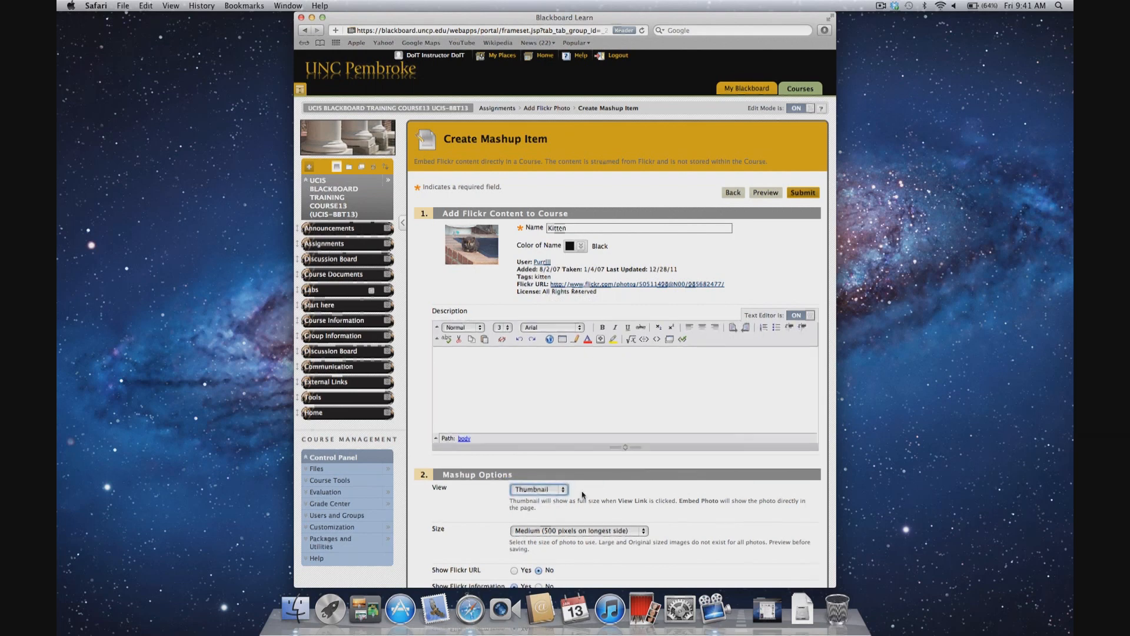
Step: Set the photo size to Small (240 pixels on longest side)
{"action": "left_click", "coordinate": [645, 532]}
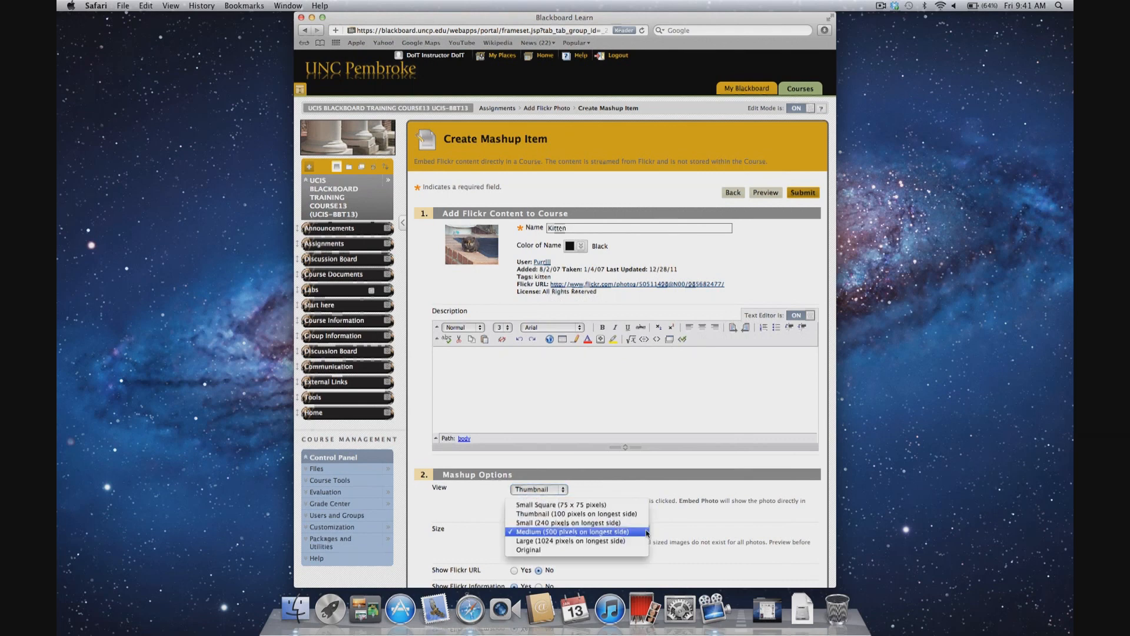
{"action": "left_click", "coordinate": [641, 523]}
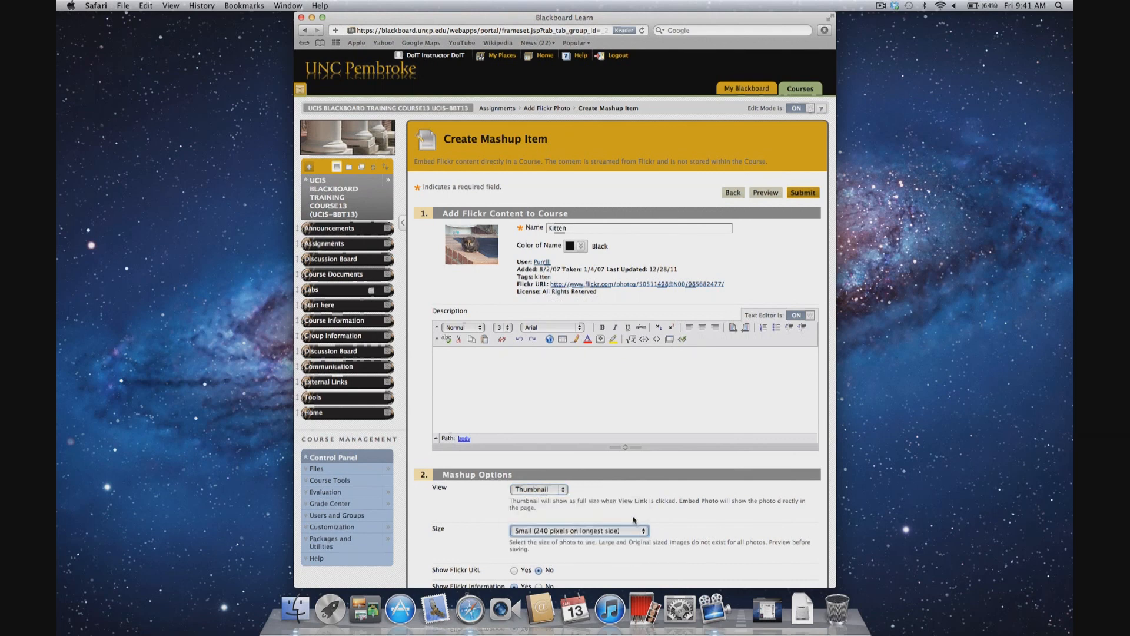
{"action": "left_click", "coordinate": [644, 533]}
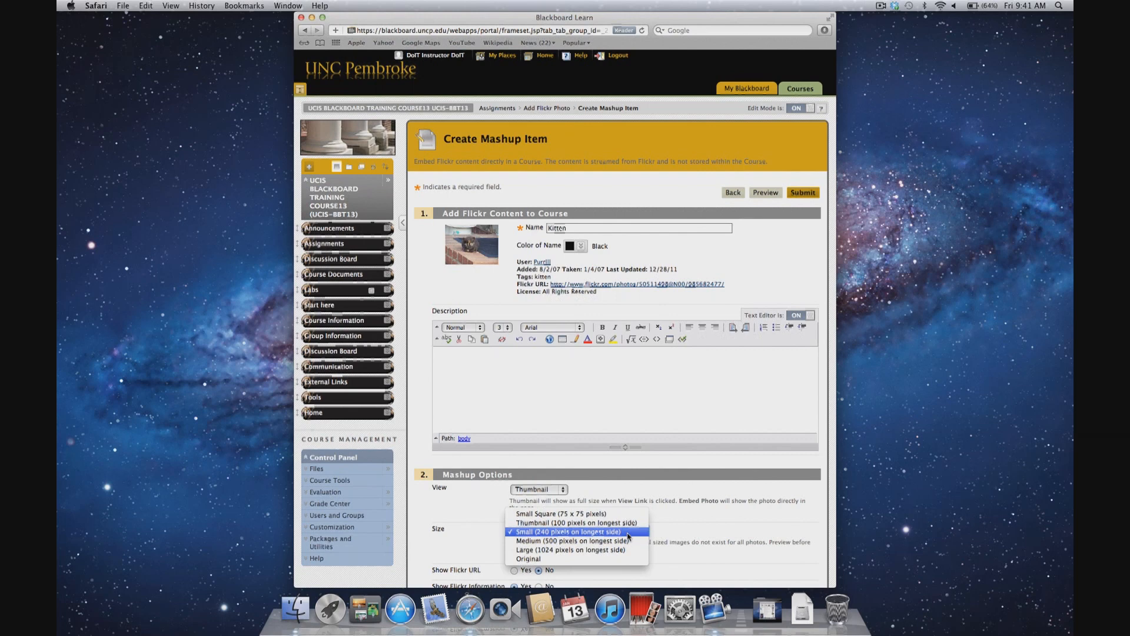
{"action": "left_click", "coordinate": [628, 534]}
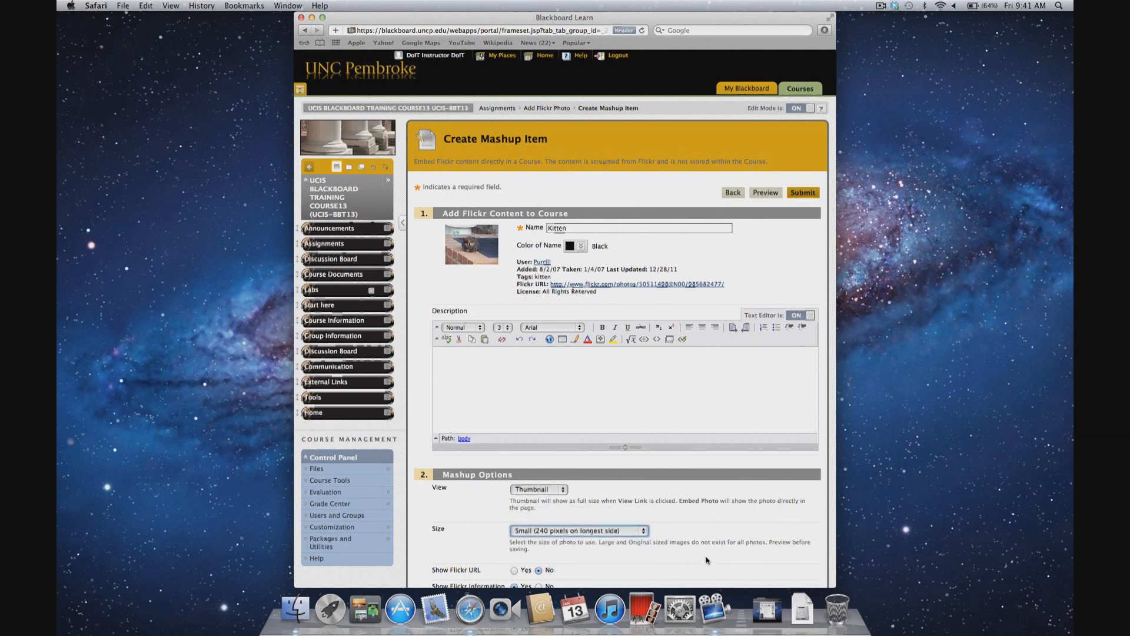
{"action": "key", "text": "ctrl+super+f"}
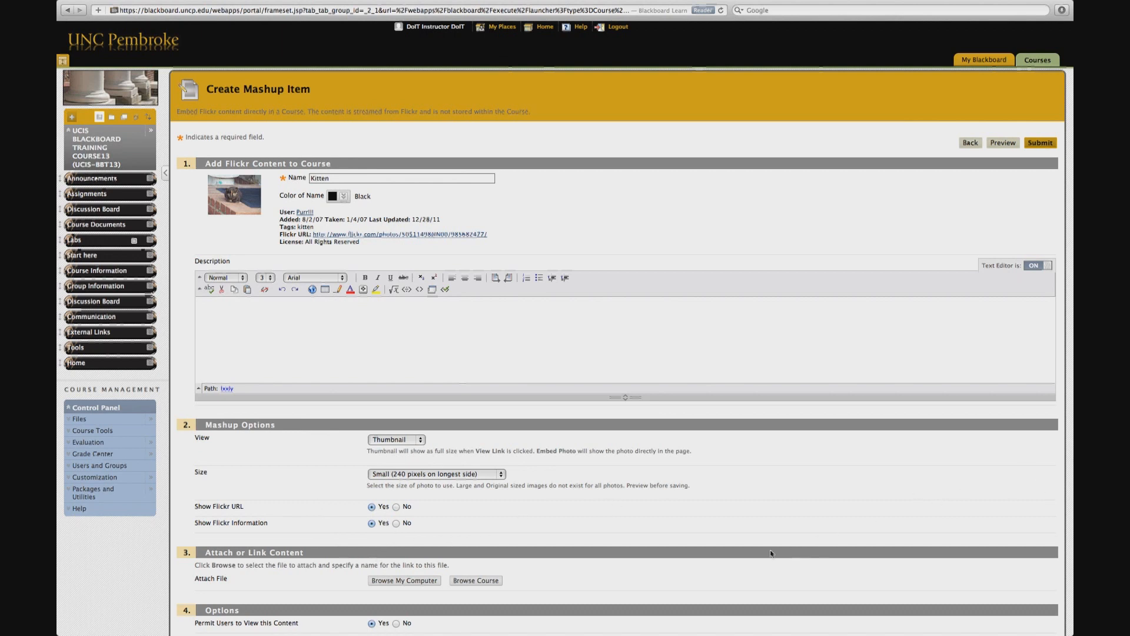
Step: Set Show Flickr URL and Show Flickr Information to No and submit the mashup item
{"action": "left_click", "coordinate": [396, 507]}
{"action": "left_click", "coordinate": [397, 524]}
{"action": "scroll", "coordinate": [724, 564], "scroll_direction": "down", "scroll_amount": 5}
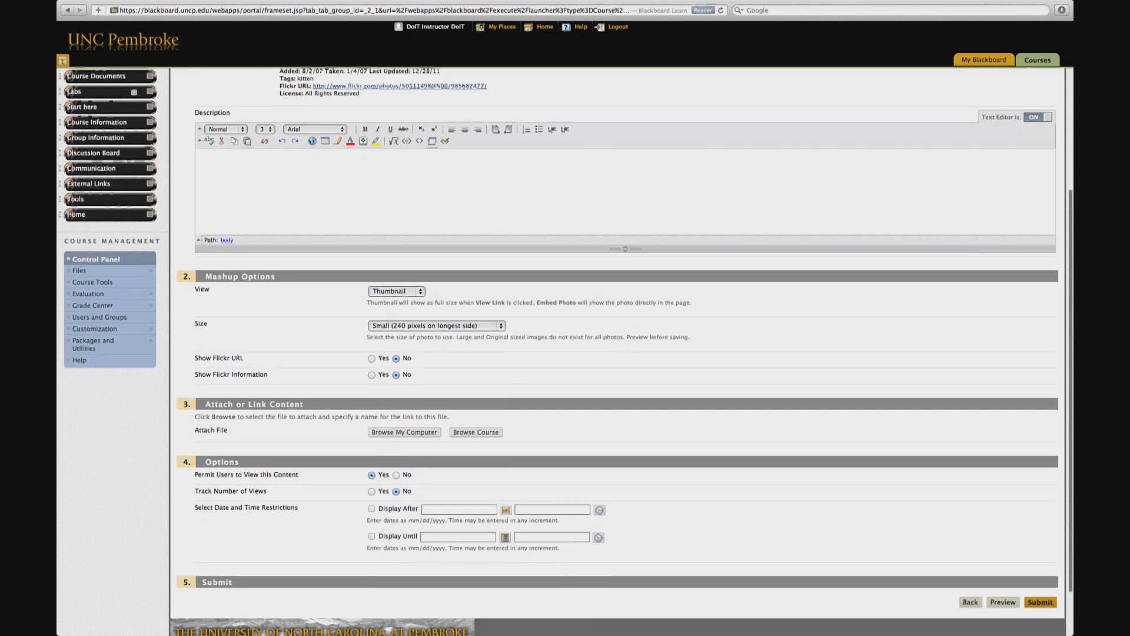
{"action": "scroll", "coordinate": [725, 563], "scroll_direction": "down", "scroll_amount": 1}
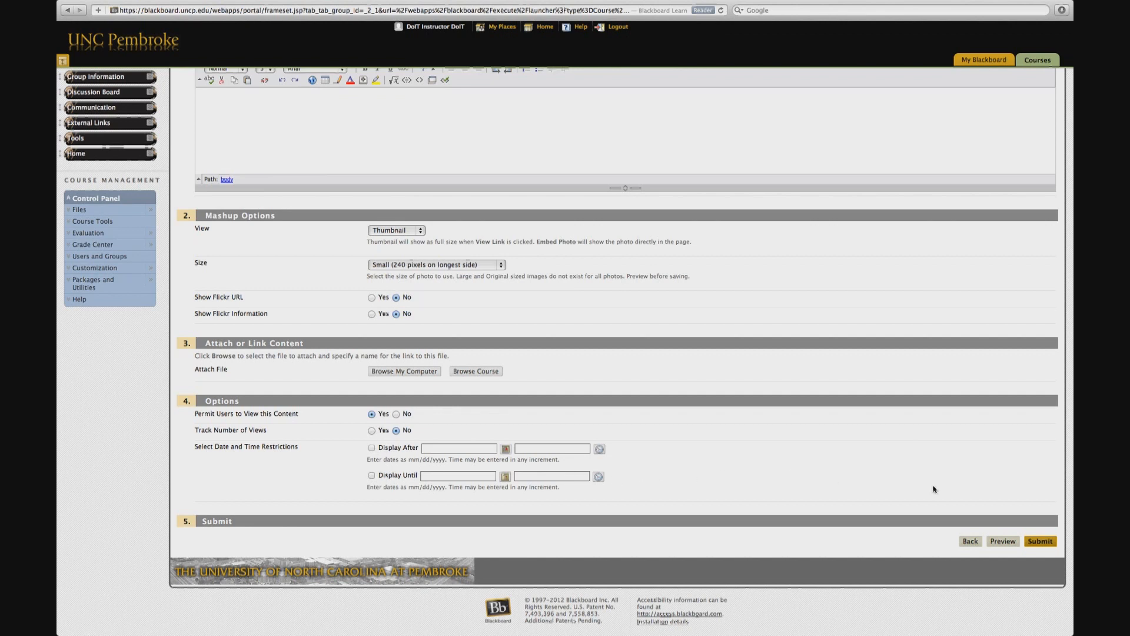
{"action": "left_click", "coordinate": [1040, 542]}
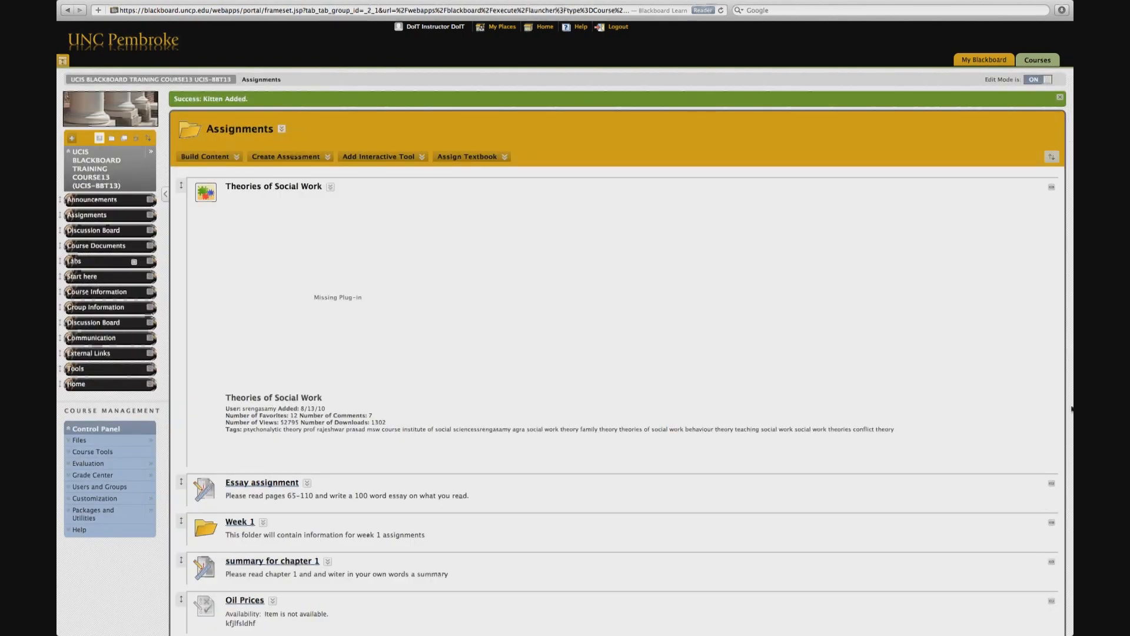
Step: Scroll to the new Kitten item at the end of the Assignments list and view its photo
{"action": "scroll", "coordinate": [1051, 337], "scroll_direction": "down", "scroll_amount": 5}
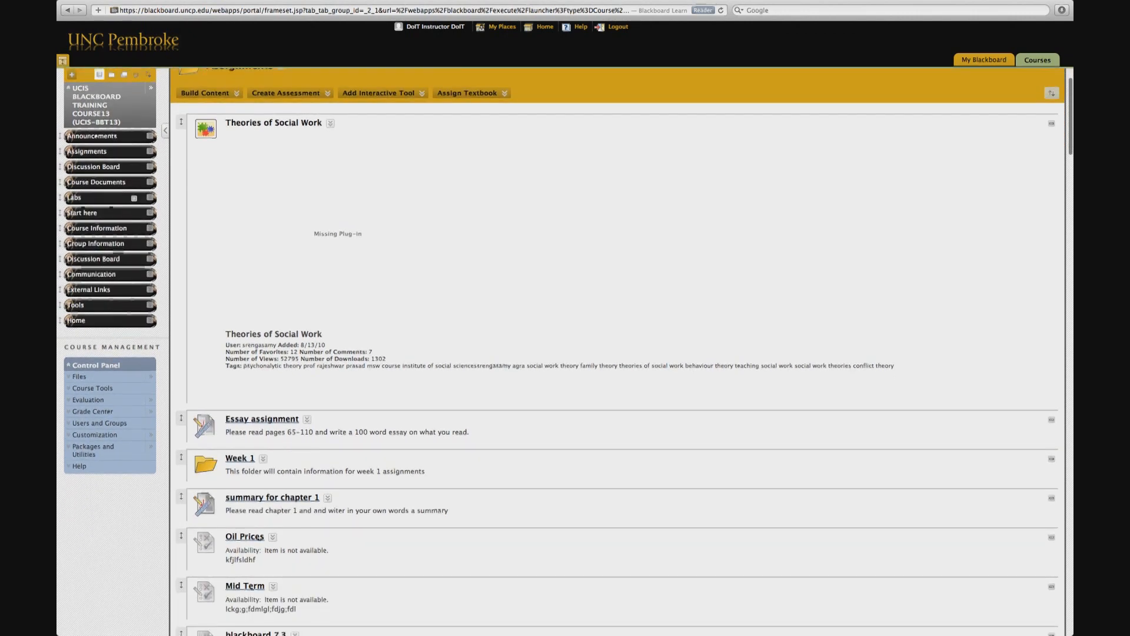
{"action": "scroll", "coordinate": [618, 354], "scroll_direction": "down", "scroll_amount": 15}
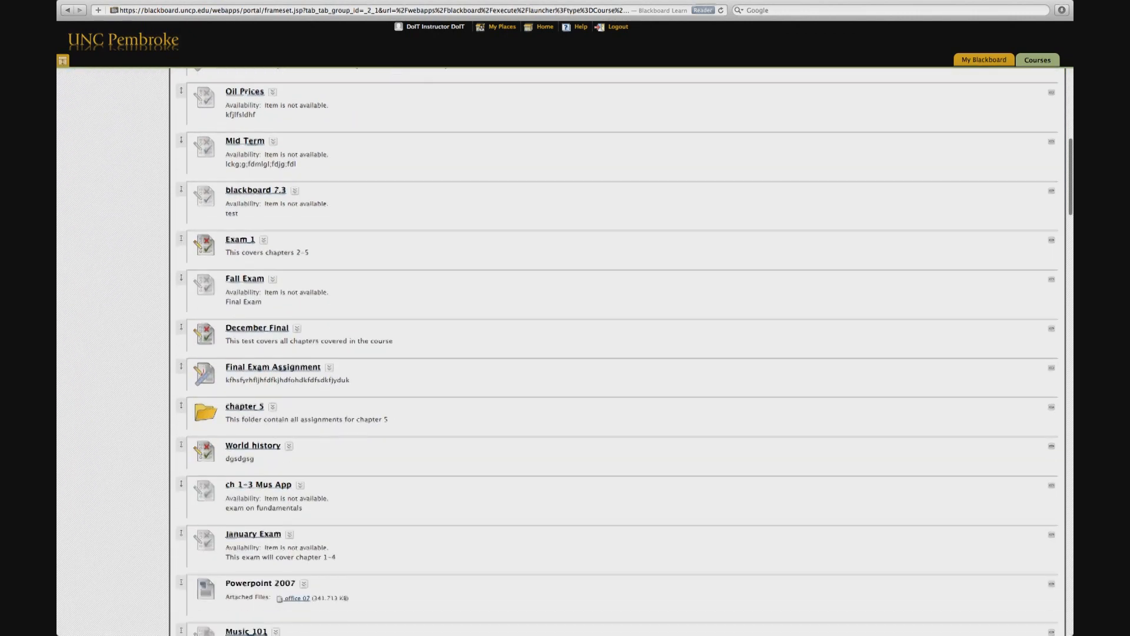
{"action": "scroll", "coordinate": [618, 353], "scroll_direction": "down", "scroll_amount": 15}
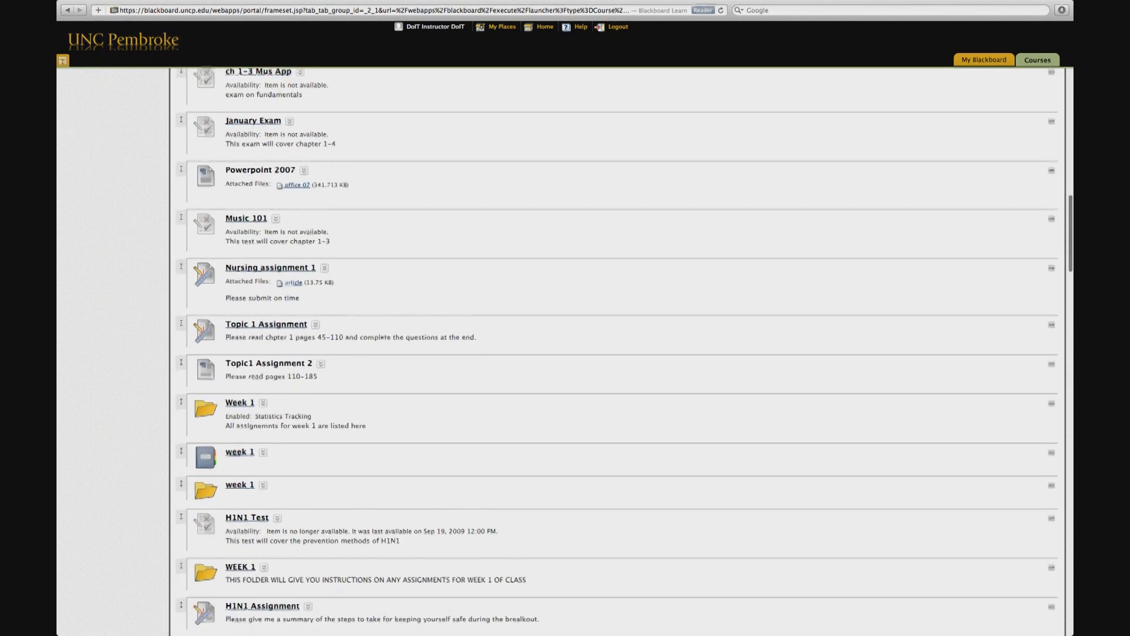
{"action": "scroll", "coordinate": [619, 353], "scroll_direction": "down", "scroll_amount": 15}
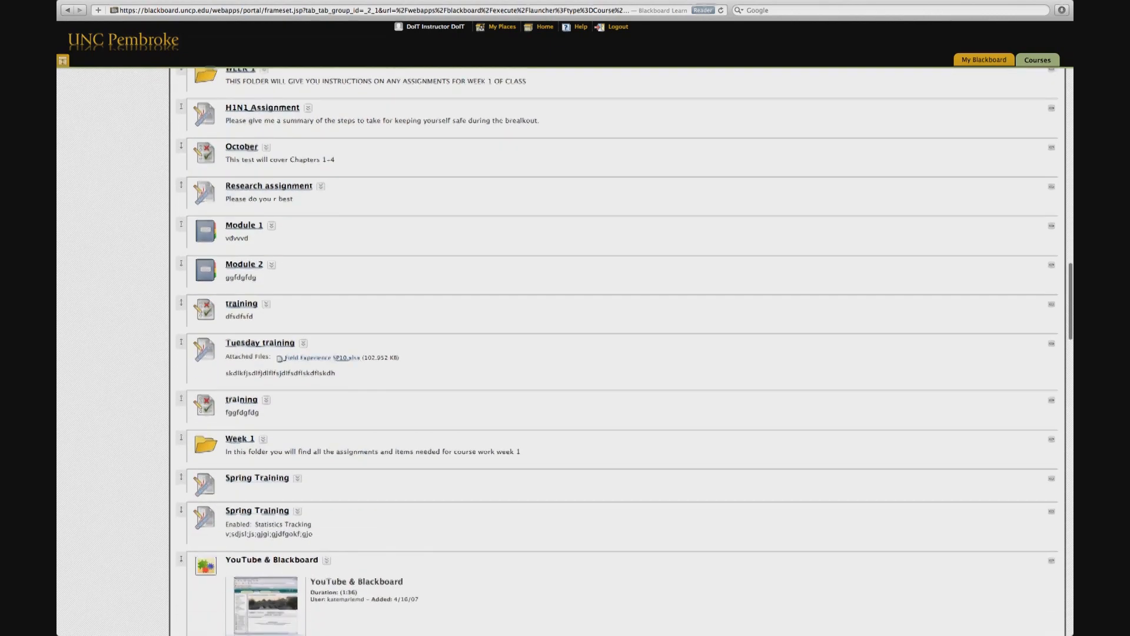
{"action": "scroll", "coordinate": [618, 353], "scroll_direction": "down", "scroll_amount": 15}
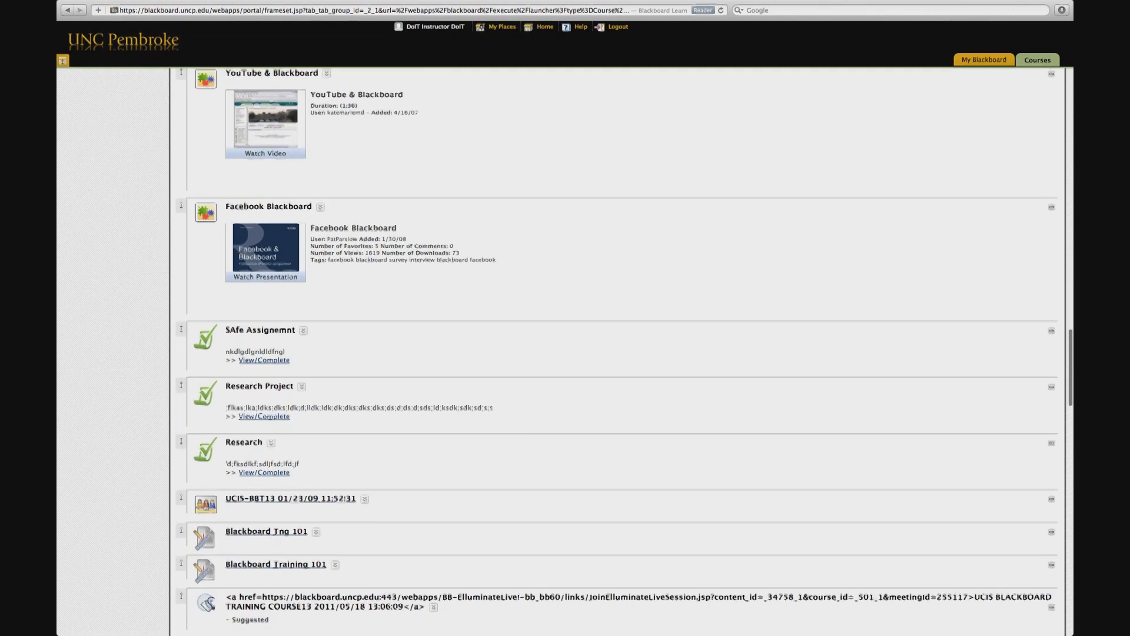
{"action": "scroll", "coordinate": [618, 353], "scroll_direction": "down", "scroll_amount": 15}
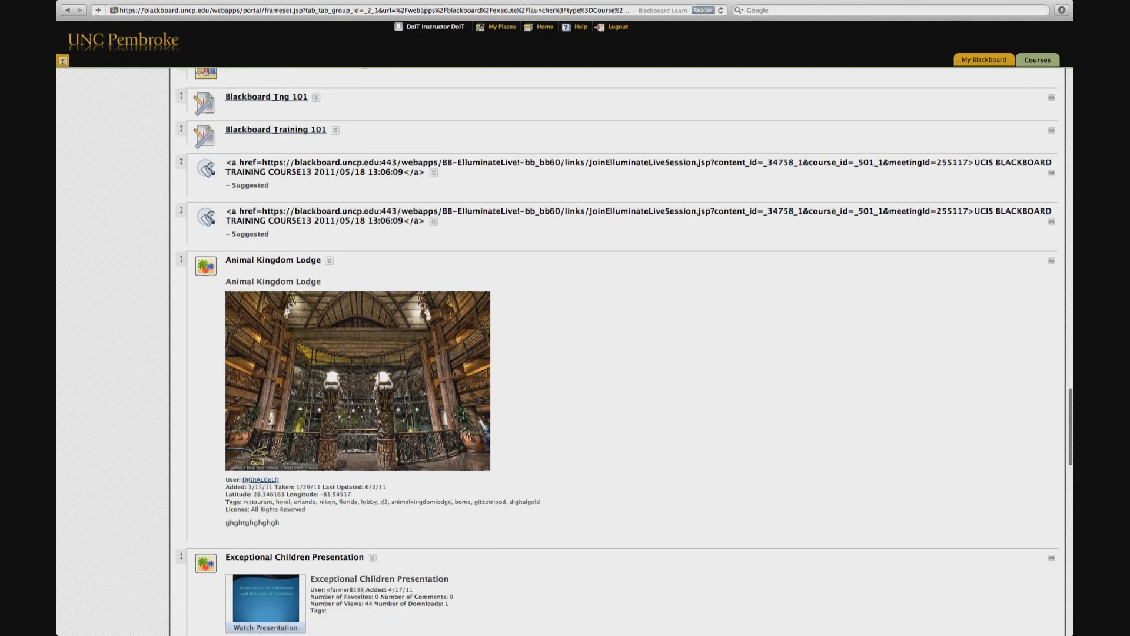
{"action": "scroll", "coordinate": [618, 353], "scroll_direction": "down", "scroll_amount": 15}
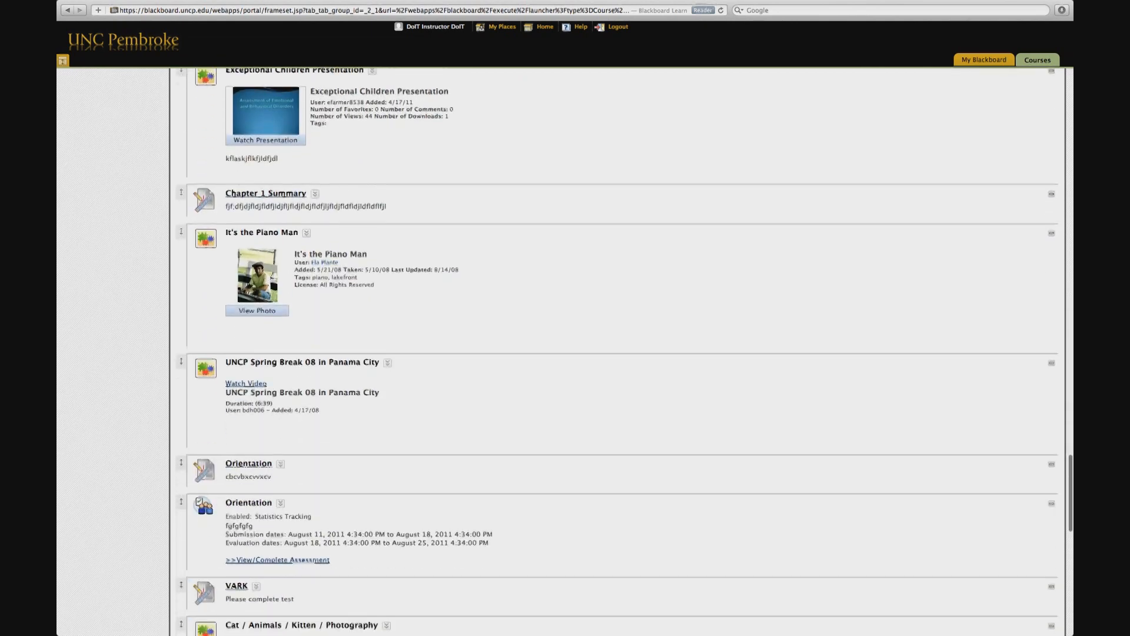
{"action": "scroll", "coordinate": [619, 353], "scroll_direction": "down", "scroll_amount": 15}
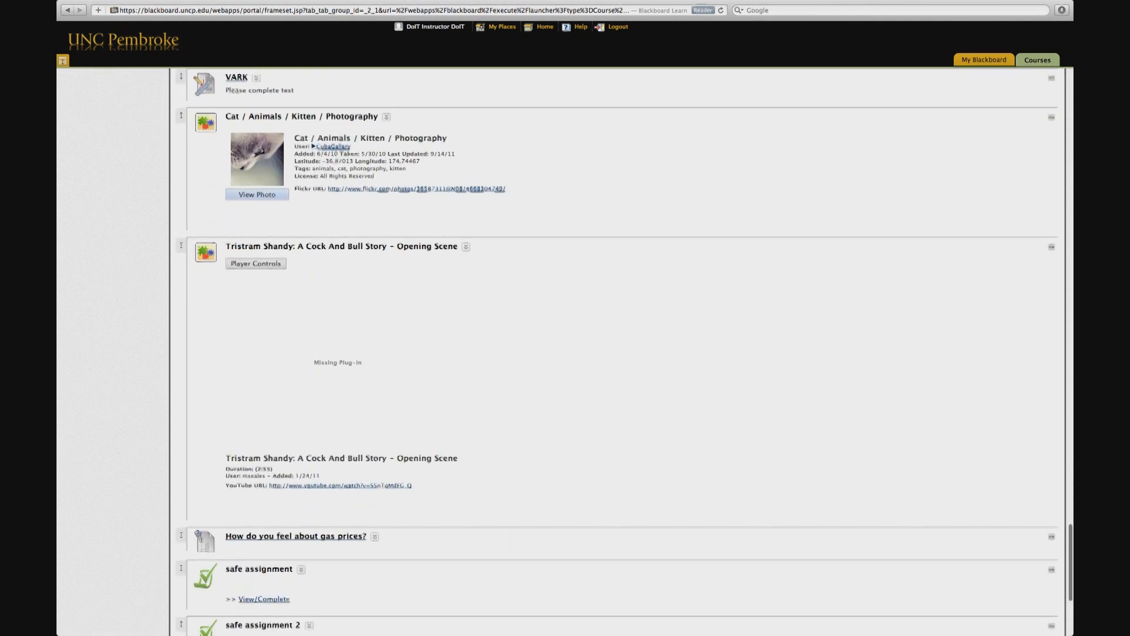
{"action": "scroll", "coordinate": [618, 353], "scroll_direction": "down", "scroll_amount": 4}
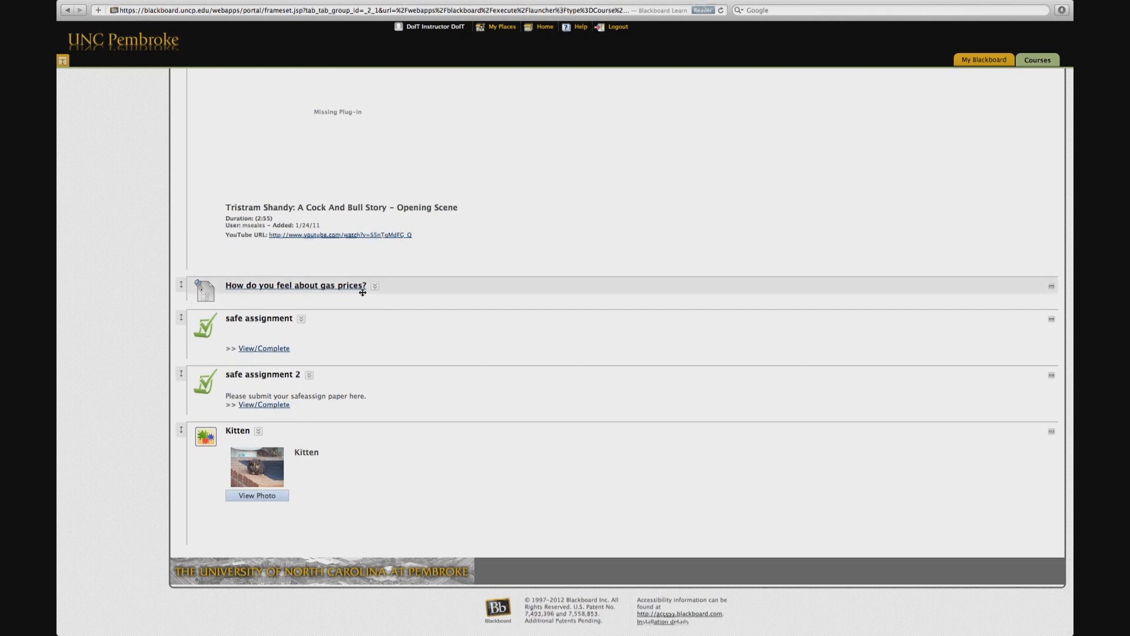
{"action": "left_click", "coordinate": [256, 496]}
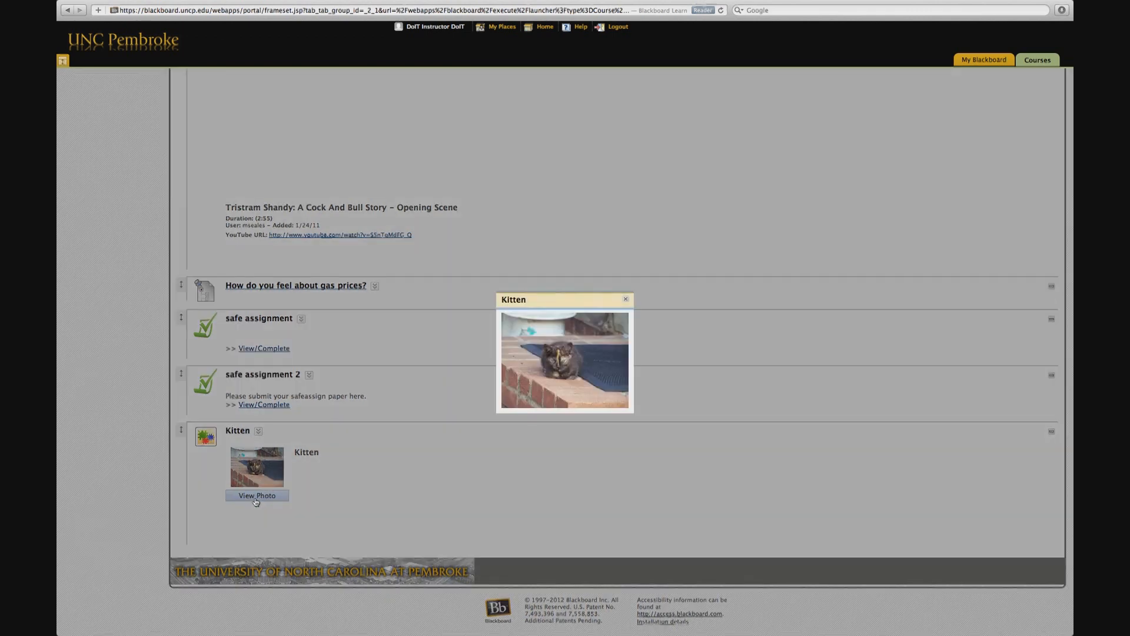
{"action": "left_click", "coordinate": [626, 299]}
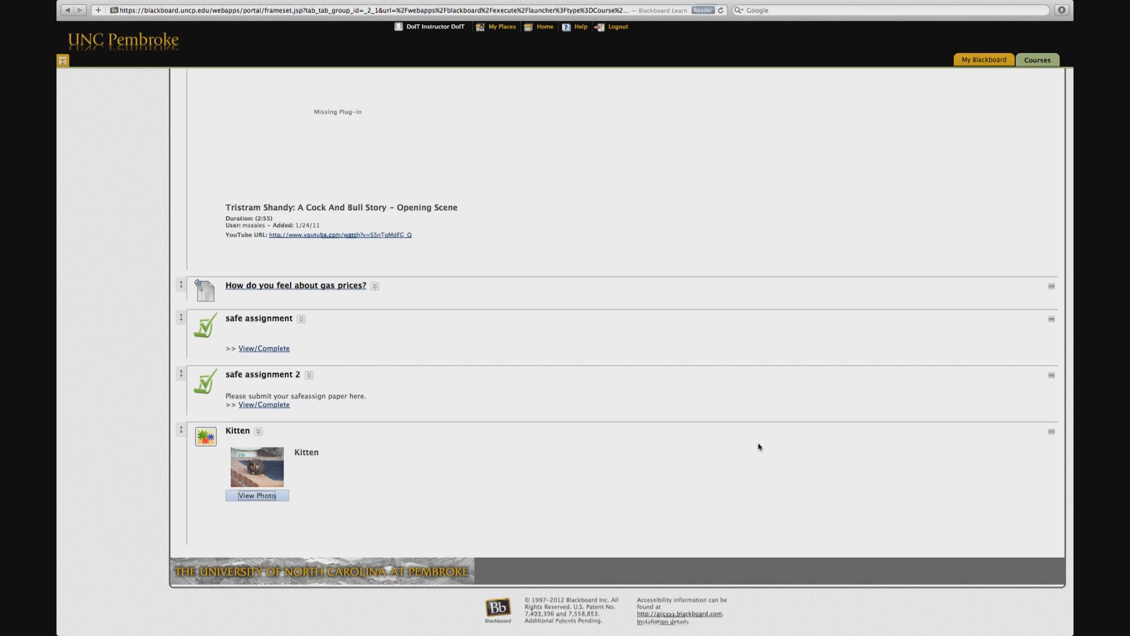
Step: Start a SlideShare Presentation mashup and search SlideShare for Social Work
{"action": "left_click", "coordinate": [1031, 31]}
{"action": "scroll", "coordinate": [1069, 98], "scroll_direction": "up", "scroll_amount": 20}
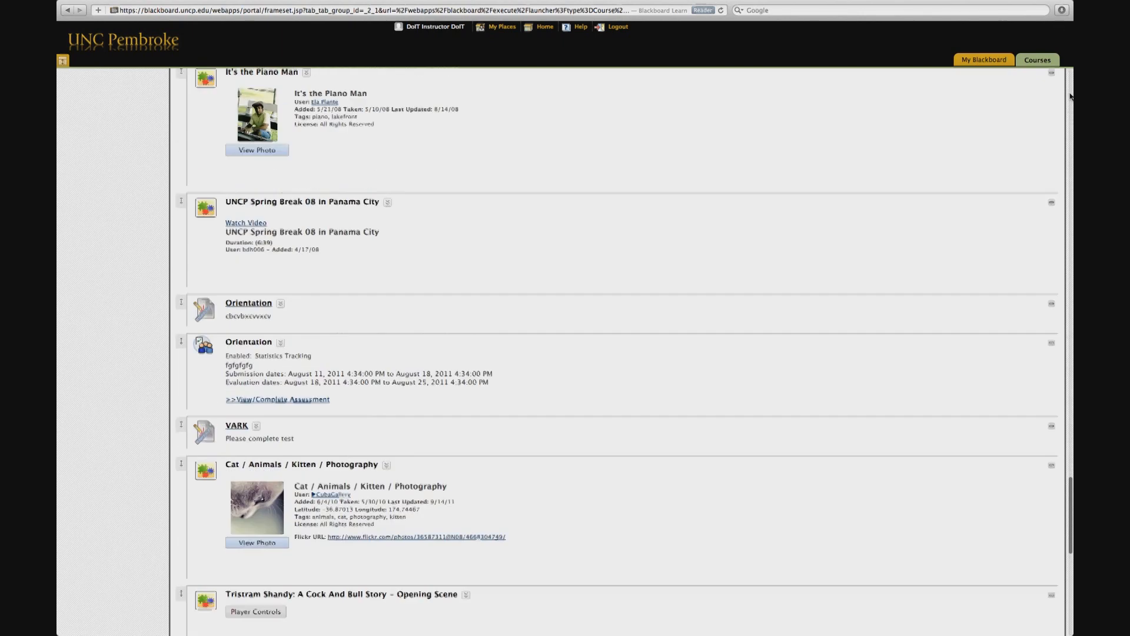
{"action": "scroll", "coordinate": [1071, 96], "scroll_direction": "up", "scroll_amount": 10}
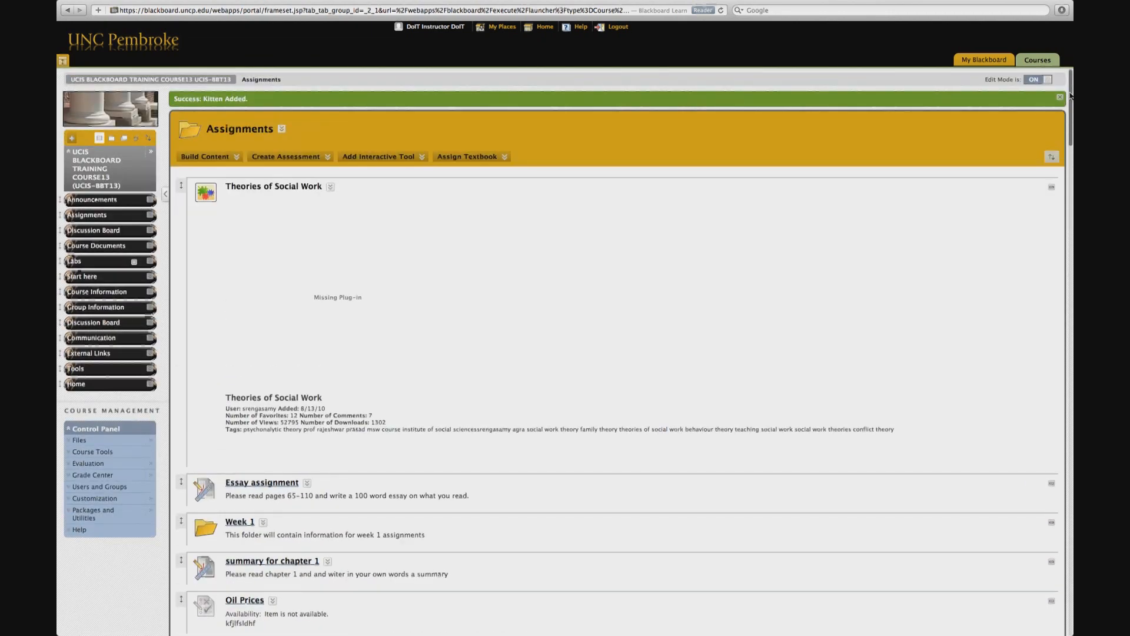
{"action": "left_click", "coordinate": [202, 156]}
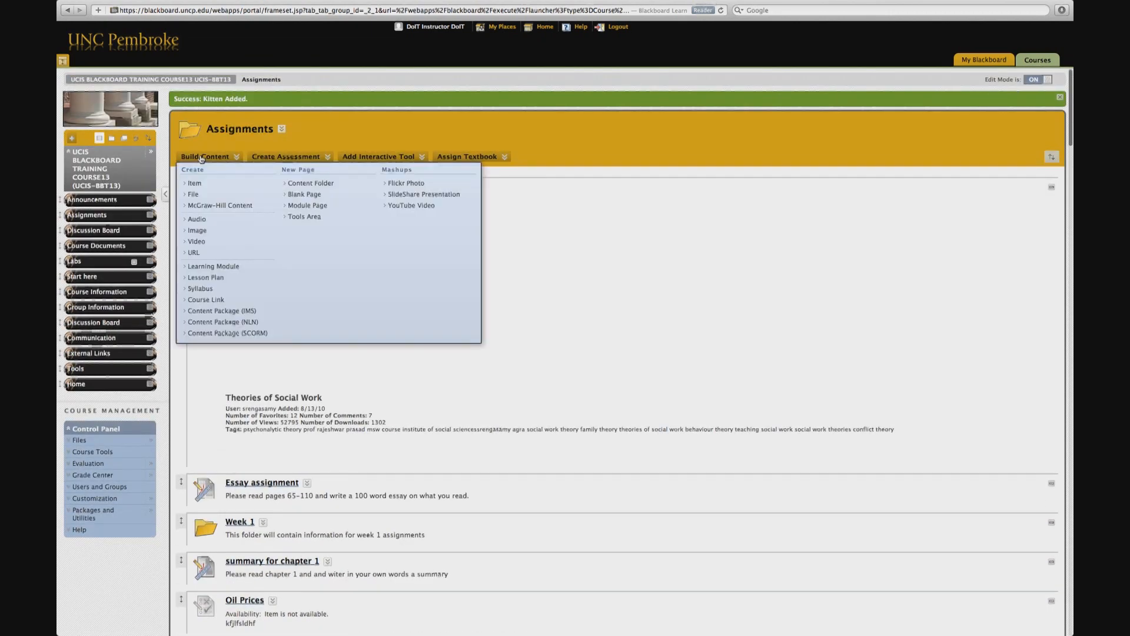
{"action": "left_click", "coordinate": [402, 194]}
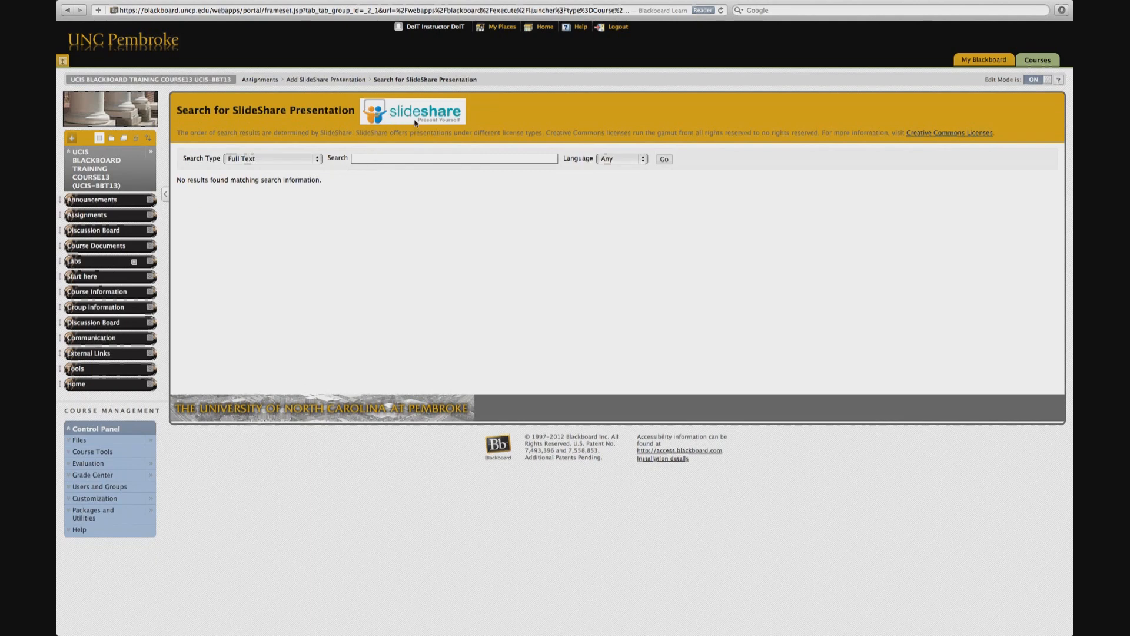
{"action": "left_click", "coordinate": [364, 159]}
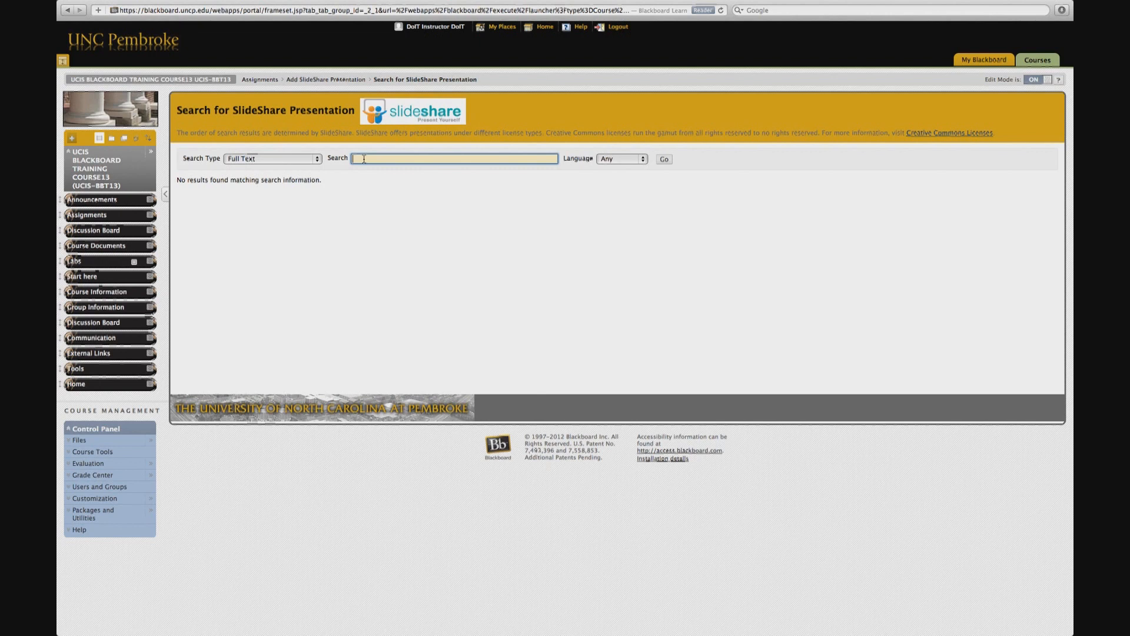
{"action": "type", "text": "Social Work"}
{"action": "left_click", "coordinate": [665, 160]}
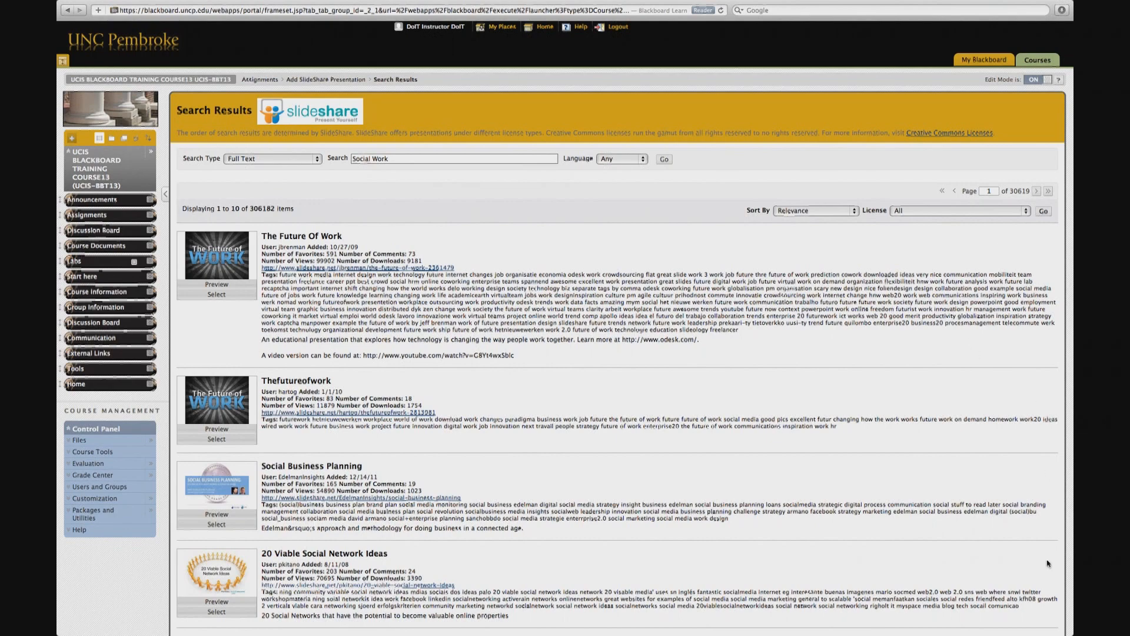
Step: Select The Future Of Work presentation from the SlideShare search results
{"action": "scroll", "coordinate": [1070, 633], "scroll_direction": "down", "scroll_amount": 12}
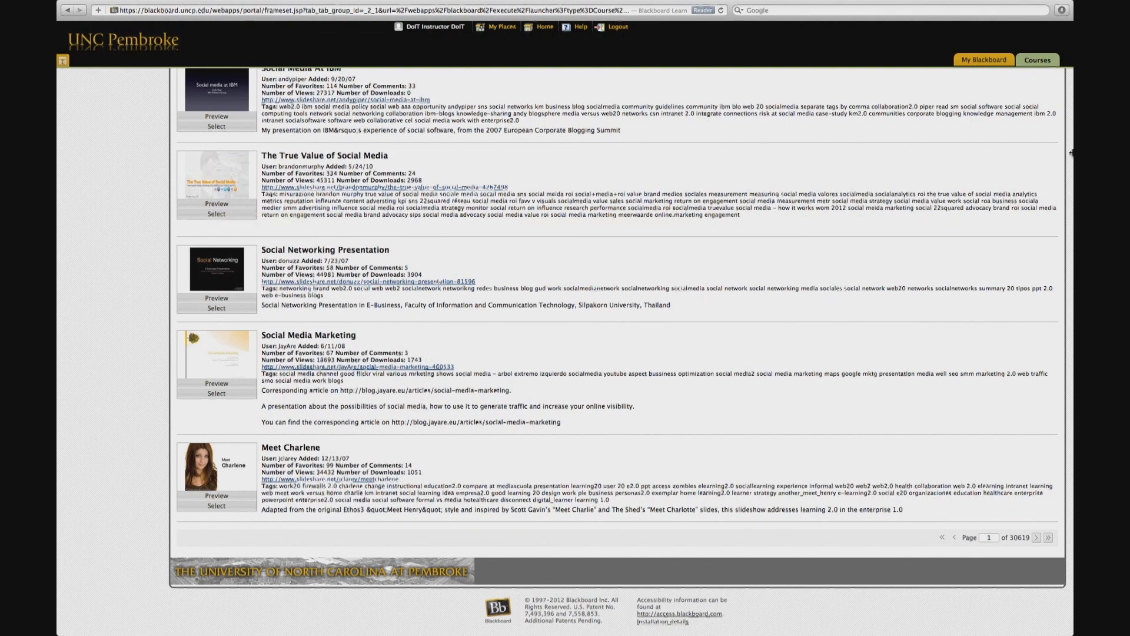
{"action": "scroll", "coordinate": [1072, 143], "scroll_direction": "up", "scroll_amount": 10}
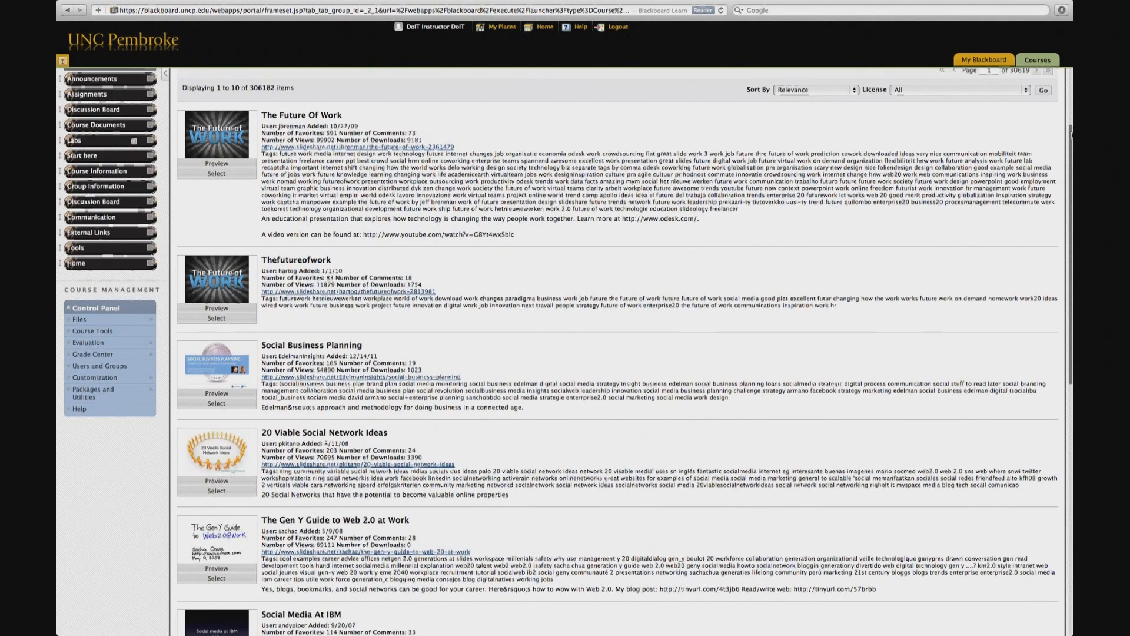
{"action": "scroll", "coordinate": [1072, 99], "scroll_direction": "up", "scroll_amount": 3}
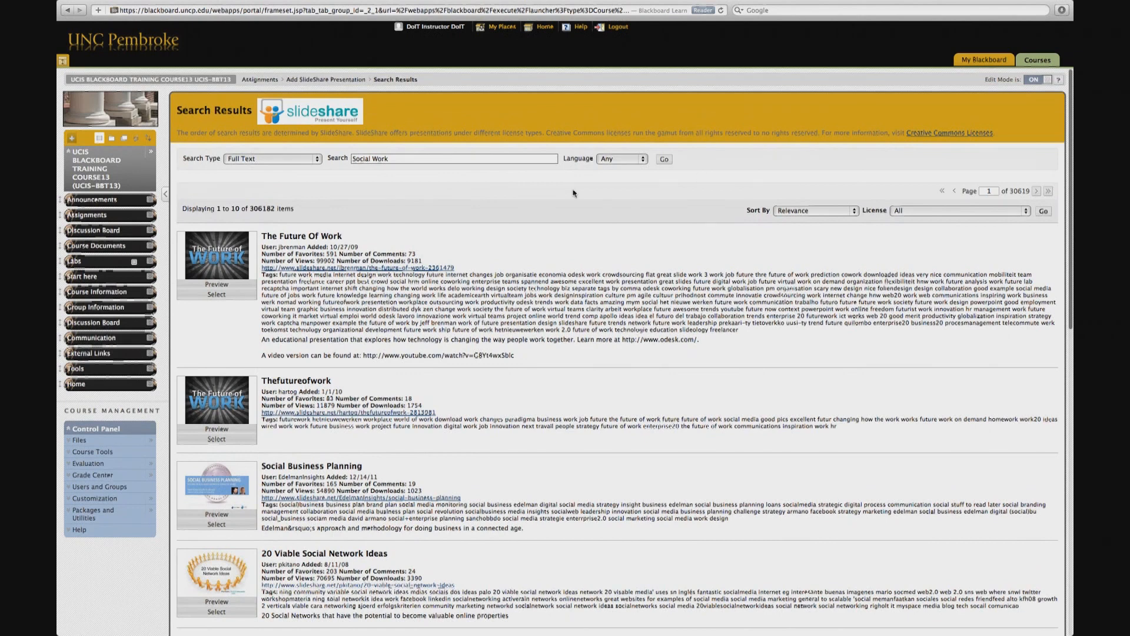
{"action": "left_click", "coordinate": [216, 294]}
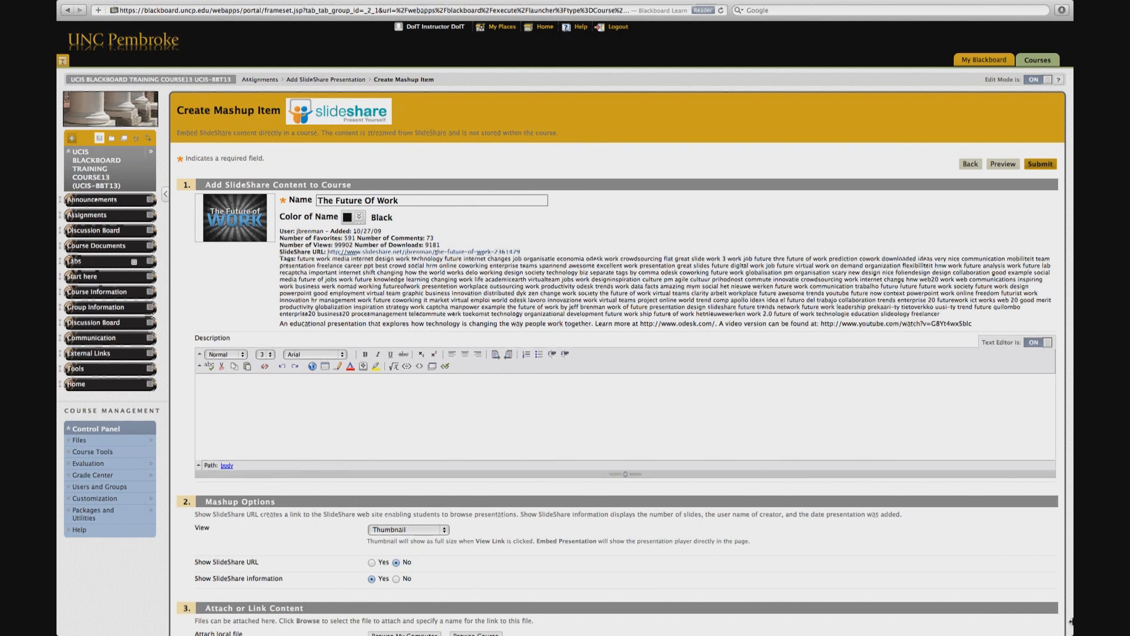
Step: Set the view to Embed Presentation, set Show SlideShare URL to Yes, and submit the mashup item
{"action": "scroll", "coordinate": [1071, 621], "scroll_direction": "down", "scroll_amount": 5}
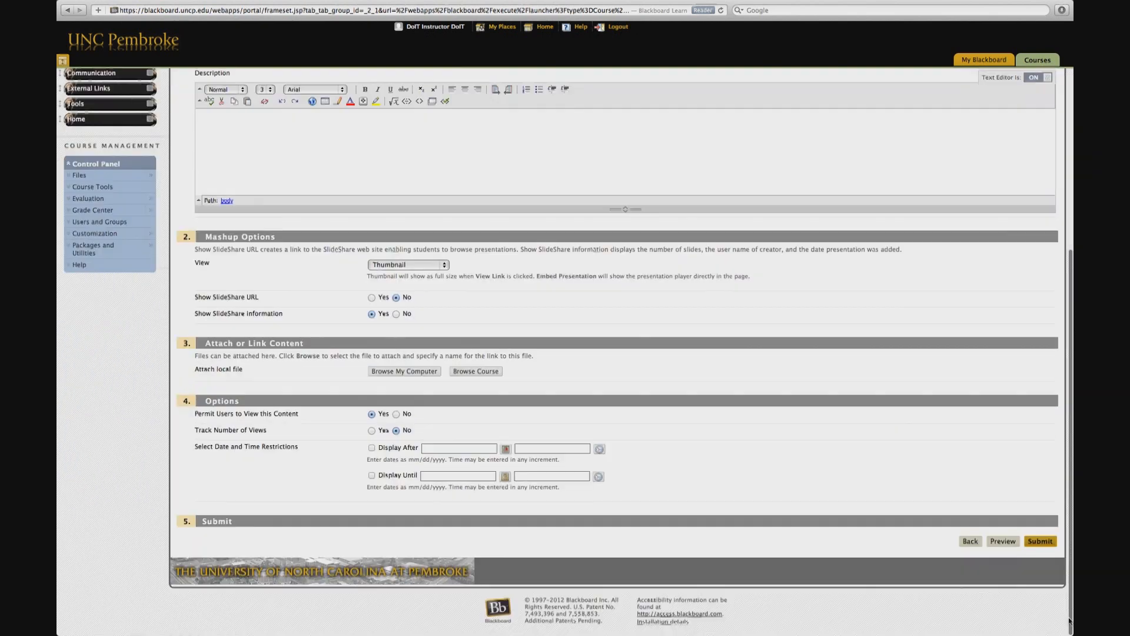
{"action": "left_click", "coordinate": [445, 266]}
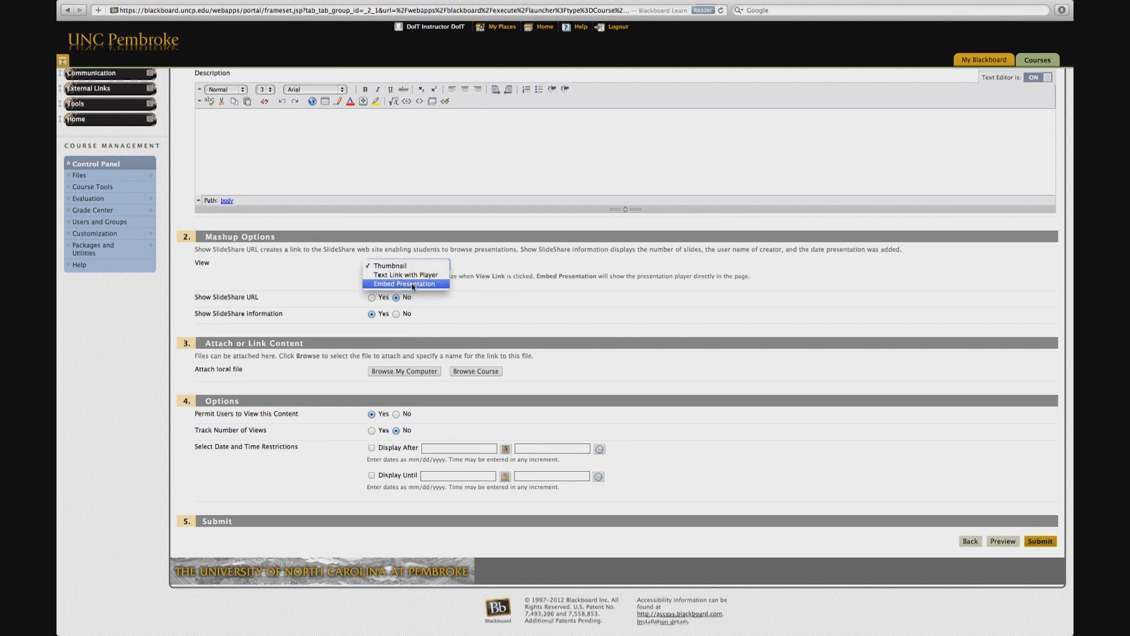
{"action": "left_click", "coordinate": [413, 285]}
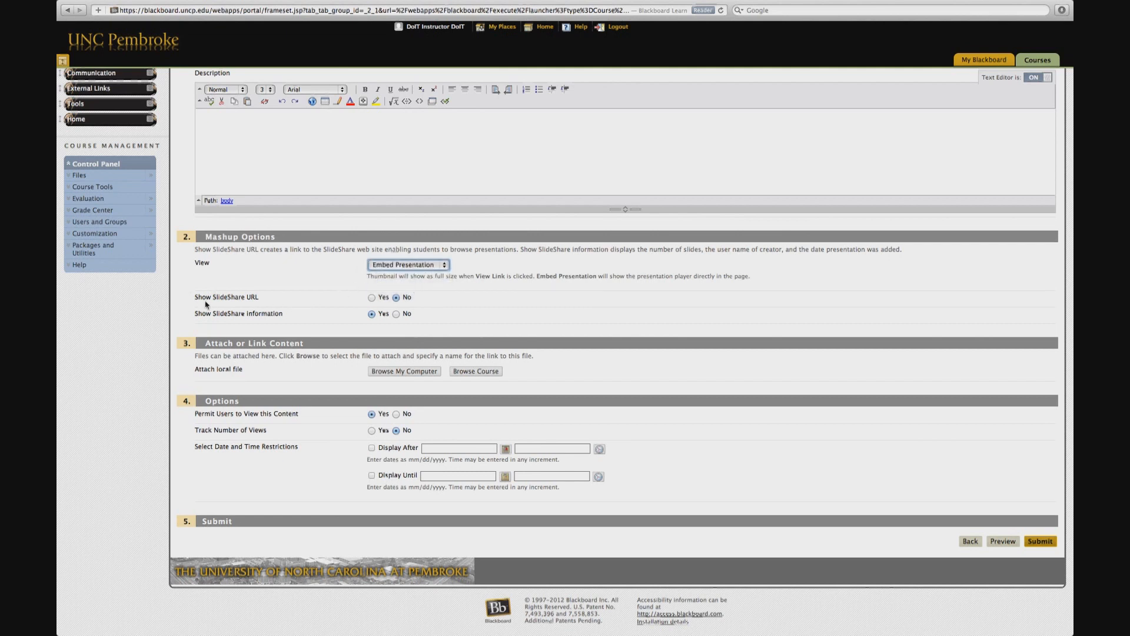
{"action": "left_click", "coordinate": [372, 297]}
{"action": "left_click", "coordinate": [1045, 545]}
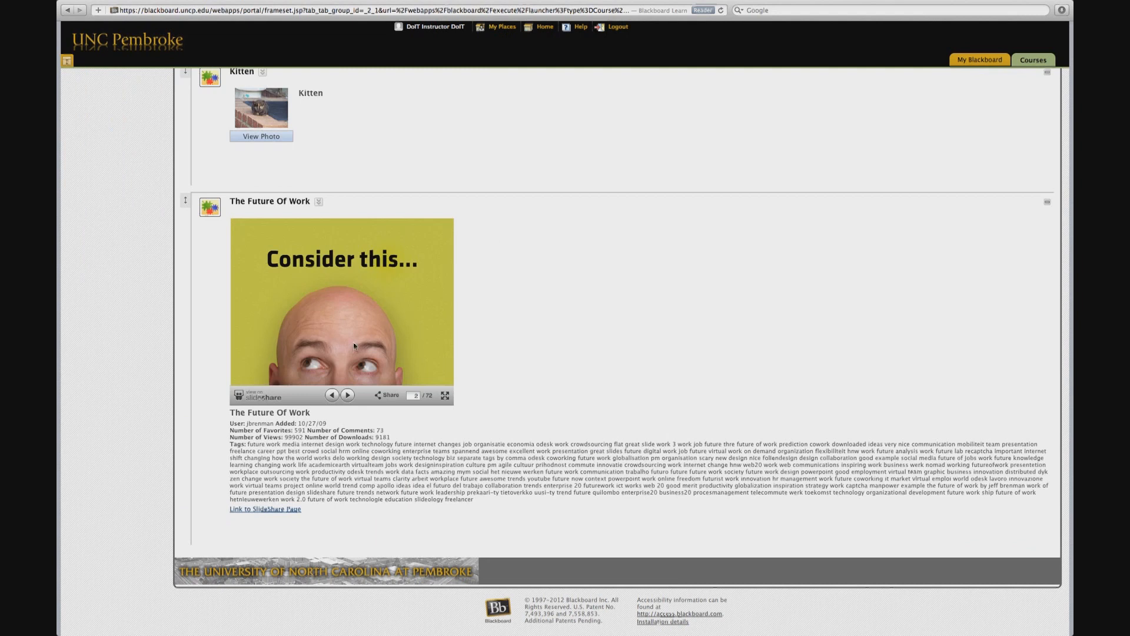
Step: Page through the slides of the embedded The Future Of Work presentation in the Assignments list
{"action": "left_click", "coordinate": [352, 399]}
{"action": "left_click", "coordinate": [351, 398]}
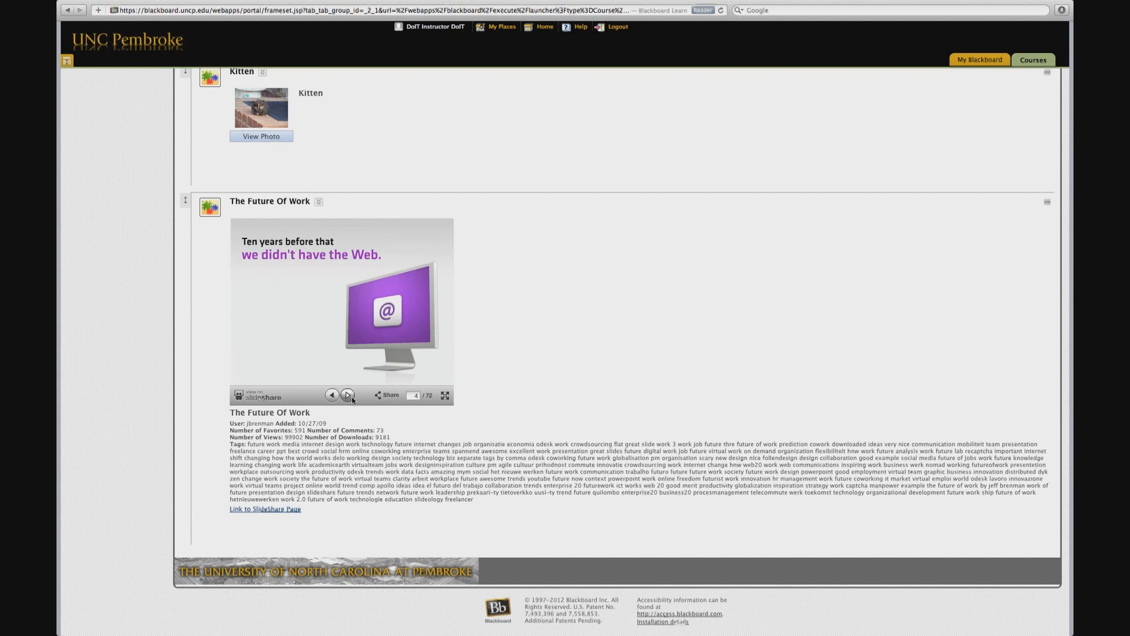
{"action": "left_click", "coordinate": [351, 399]}
{"action": "left_click", "coordinate": [352, 400]}
{"action": "left_click", "coordinate": [352, 399]}
{"action": "left_click", "coordinate": [352, 399]}
{"action": "left_click", "coordinate": [352, 399]}
{"action": "left_click", "coordinate": [352, 399]}
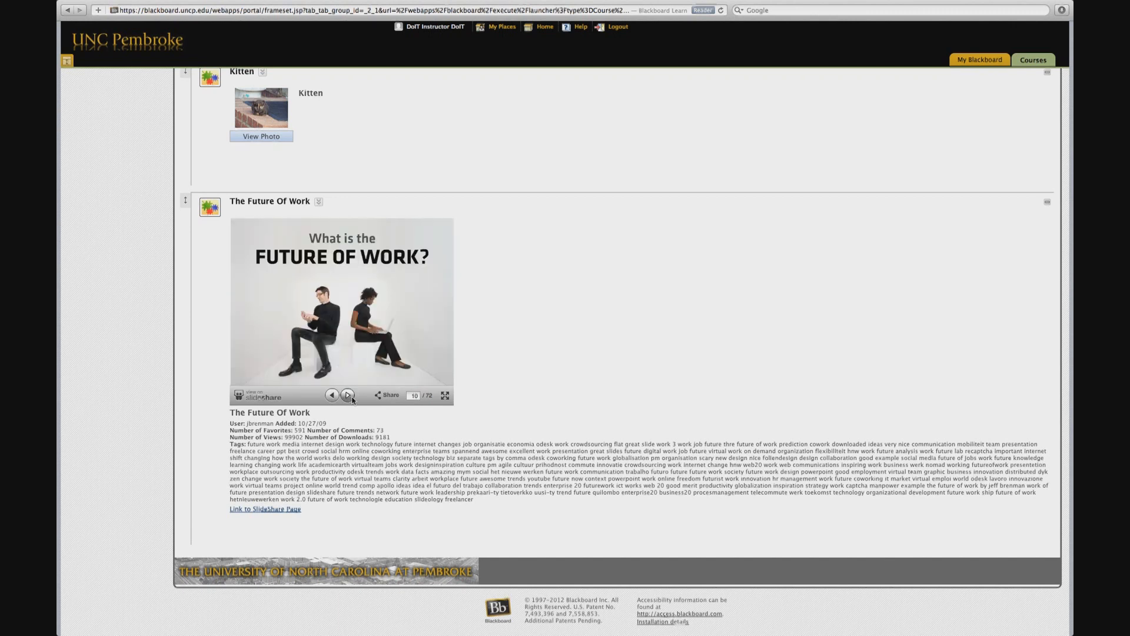
Step: Start a YouTube Video mashup in Assignments and search YouTube for Social Work
{"action": "scroll", "coordinate": [1066, 87], "scroll_direction": "up", "scroll_amount": 15}
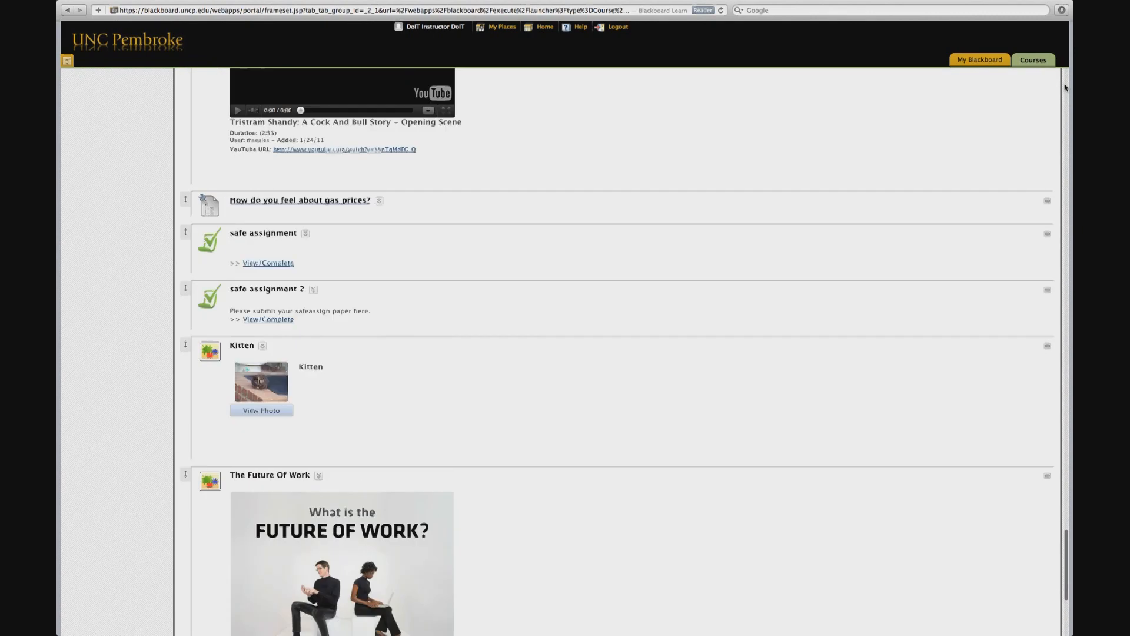
{"action": "scroll", "coordinate": [1065, 87], "scroll_direction": "up", "scroll_amount": 10}
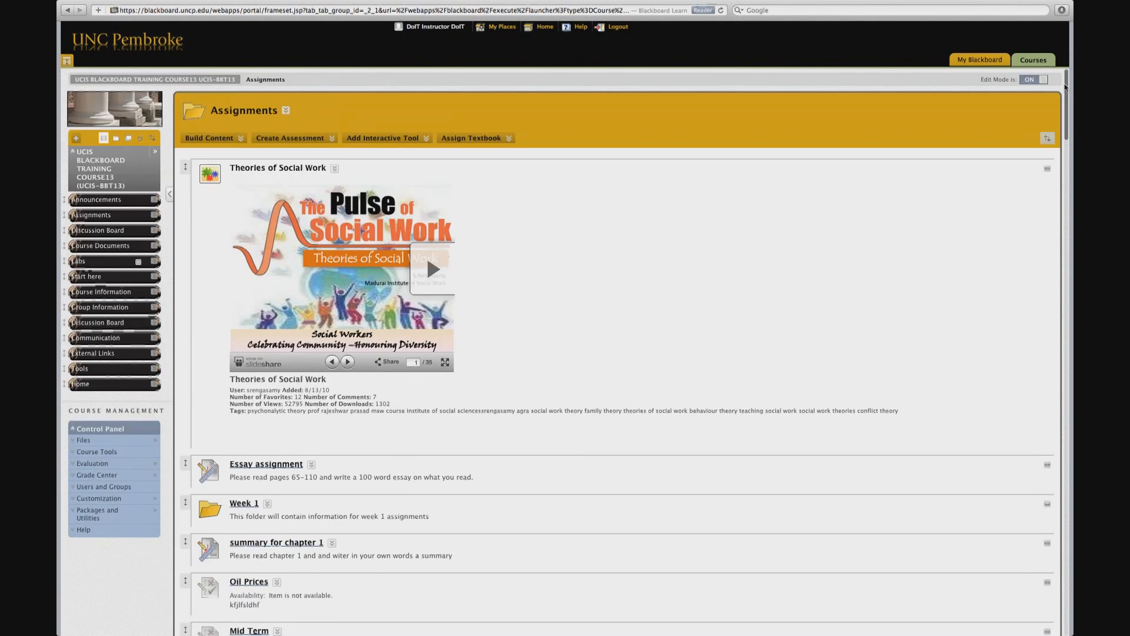
{"action": "left_click", "coordinate": [209, 138]}
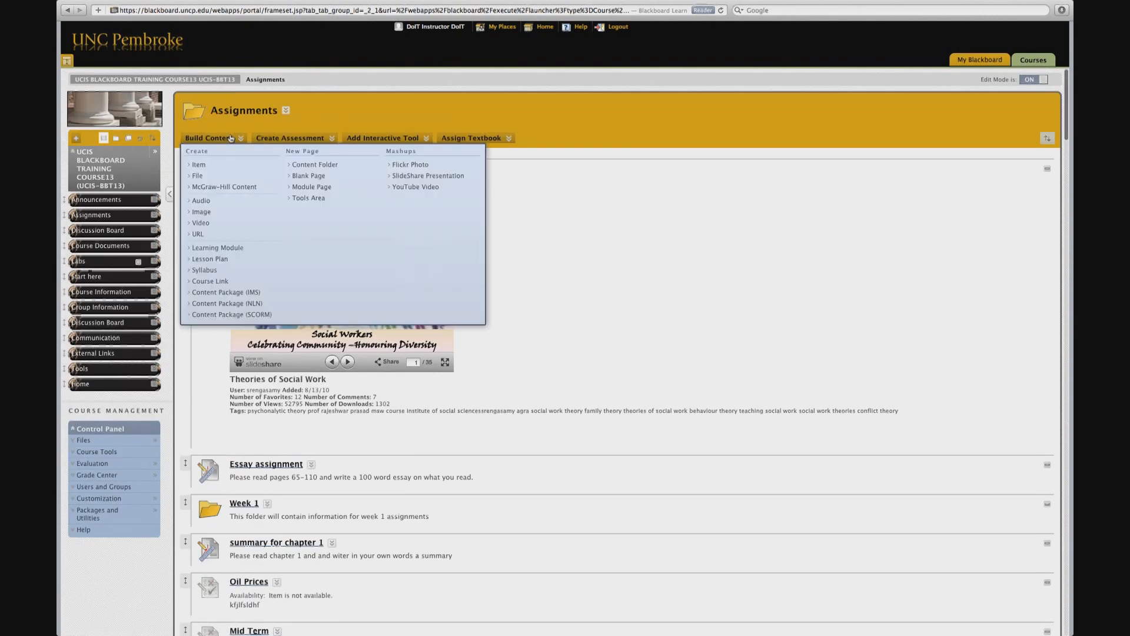
{"action": "left_click", "coordinate": [414, 187]}
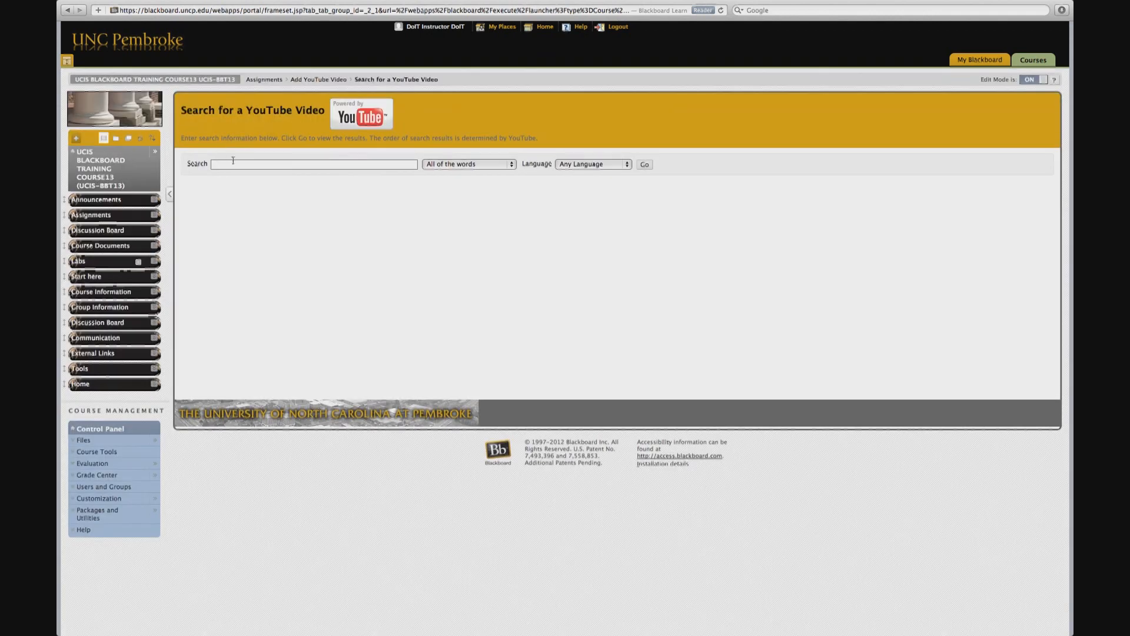
{"action": "left_click", "coordinate": [291, 163]}
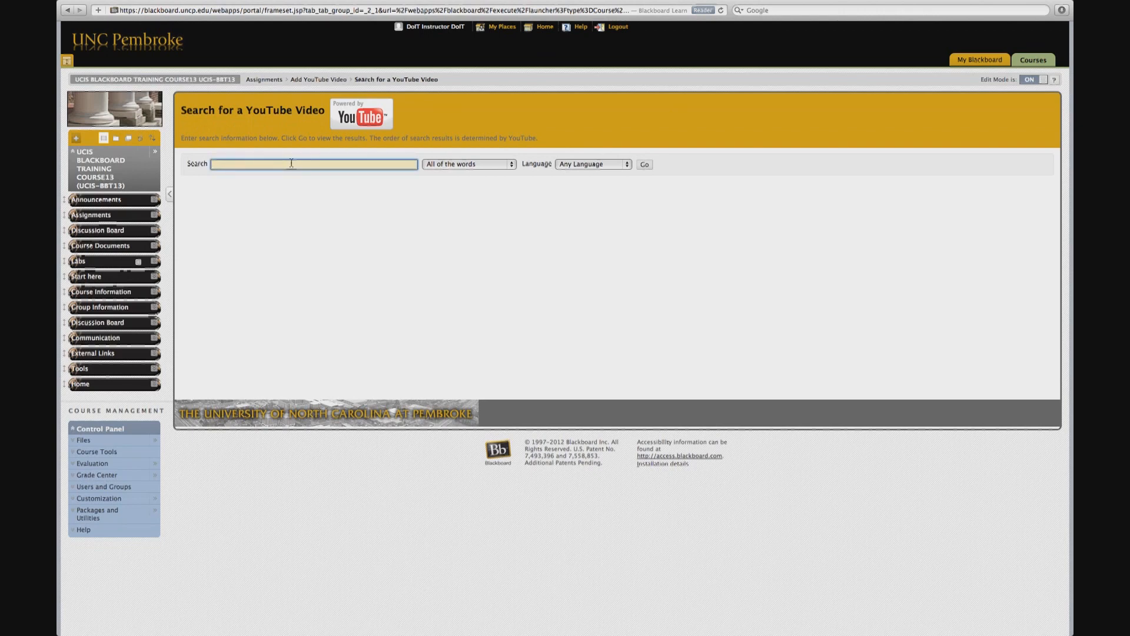
{"action": "type", "text": "Social Work"}
{"action": "left_click", "coordinate": [641, 166]}
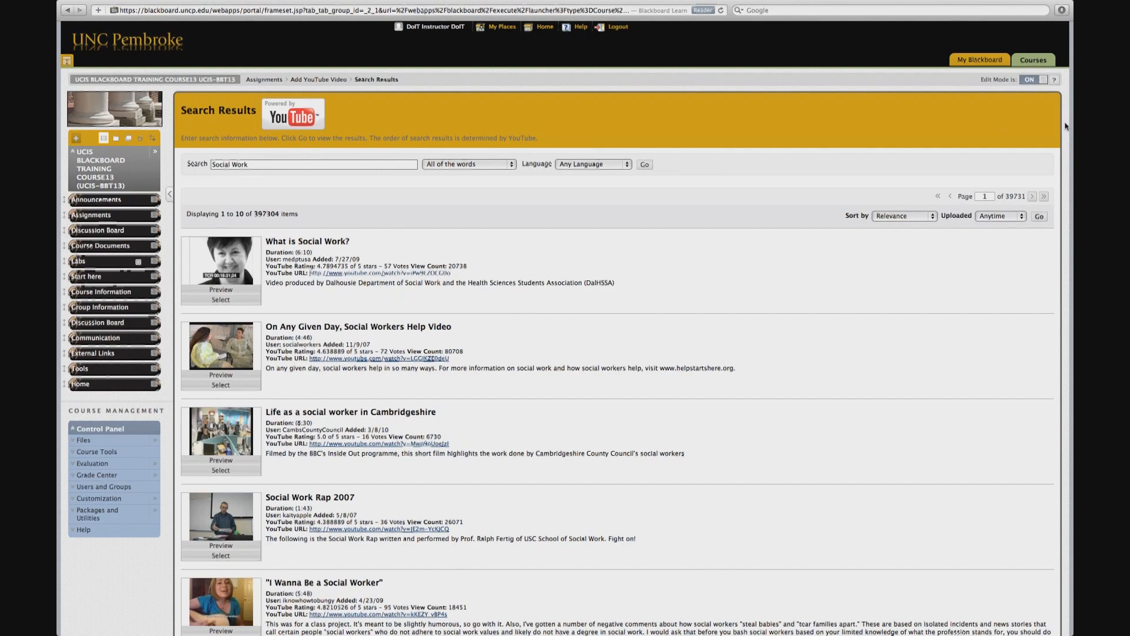
Step: Select the Life as a social worker in Cambridgeshire video, set its view to Text Link with Player, and submit
{"action": "left_click_drag", "start_coordinate": [1066, 126], "coordinate": [1019, 67]}
{"action": "left_click", "coordinate": [222, 470]}
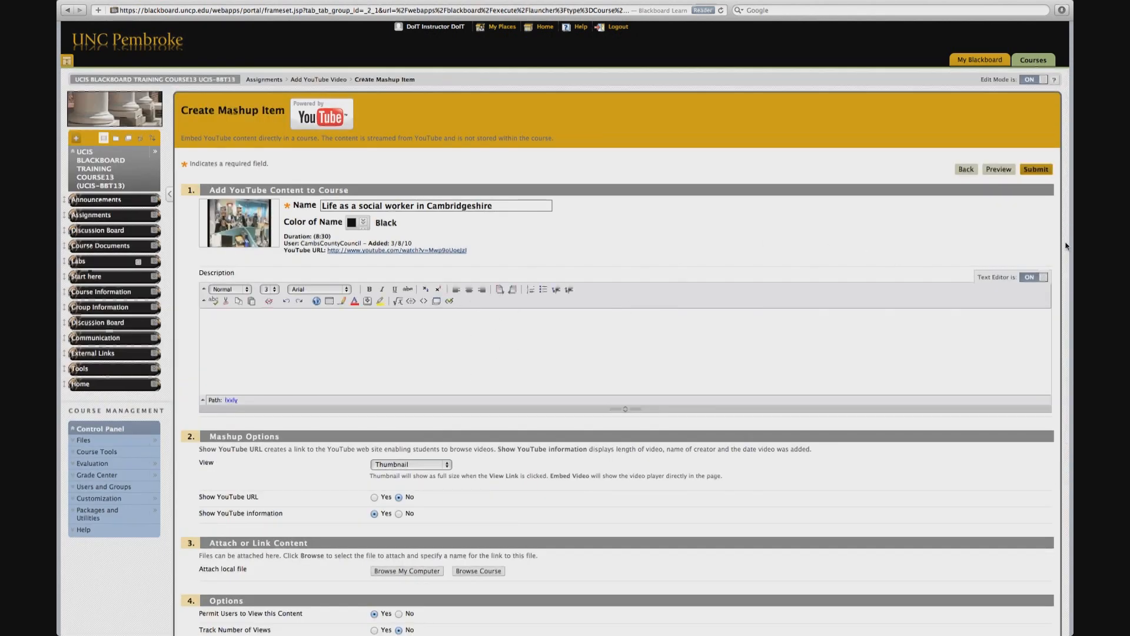
{"action": "left_click", "coordinate": [448, 469]}
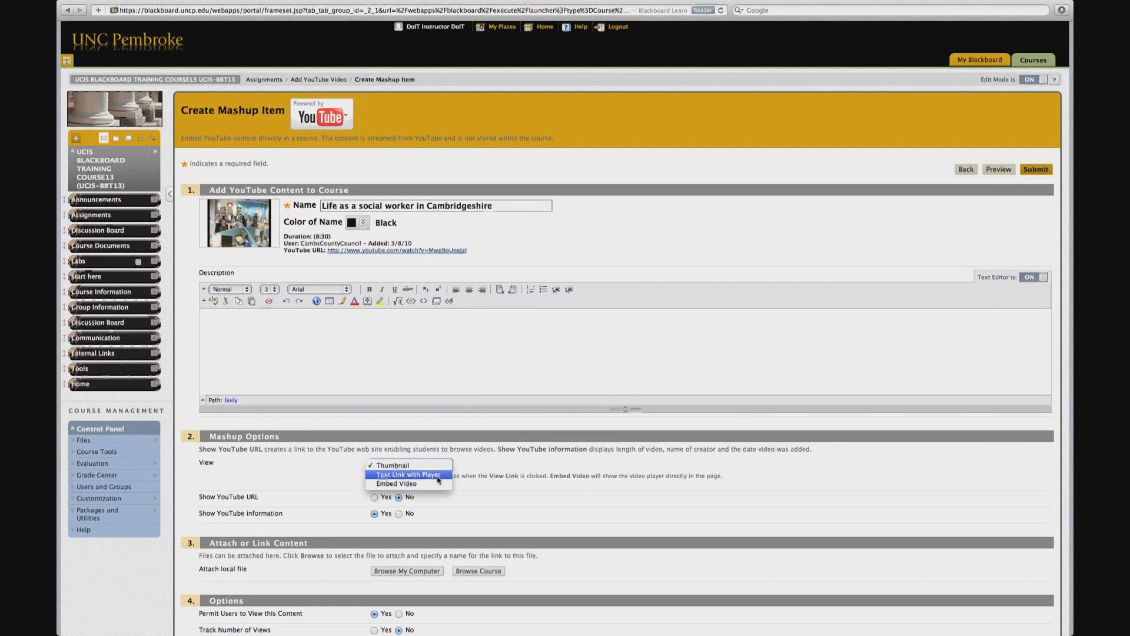
{"action": "left_click", "coordinate": [436, 477]}
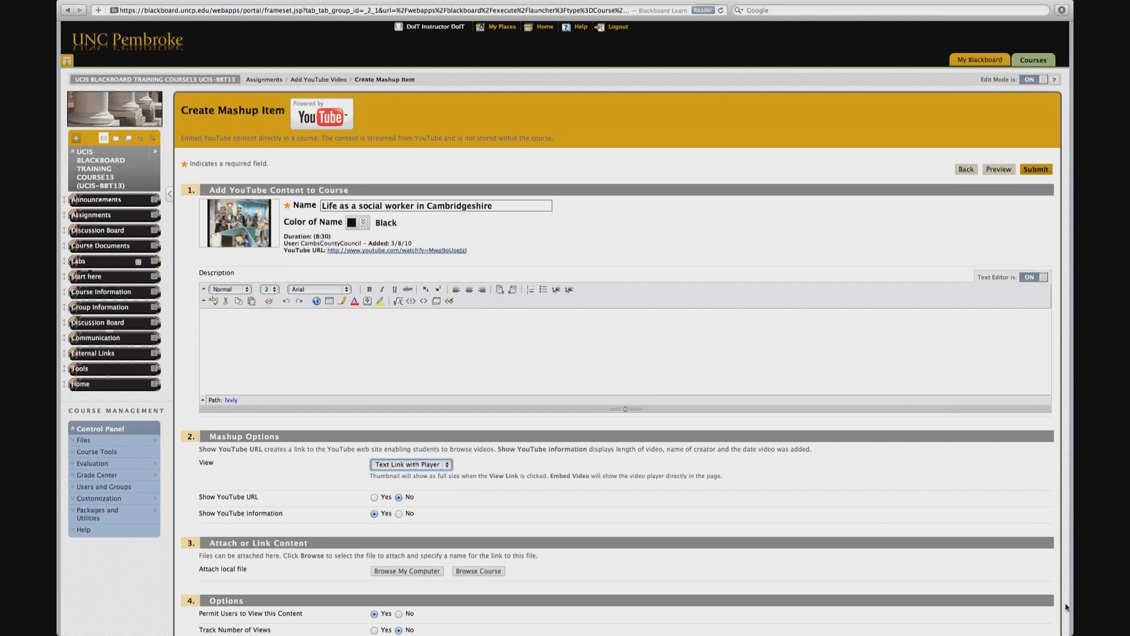
{"action": "scroll", "coordinate": [1066, 607], "scroll_direction": "down", "scroll_amount": 5}
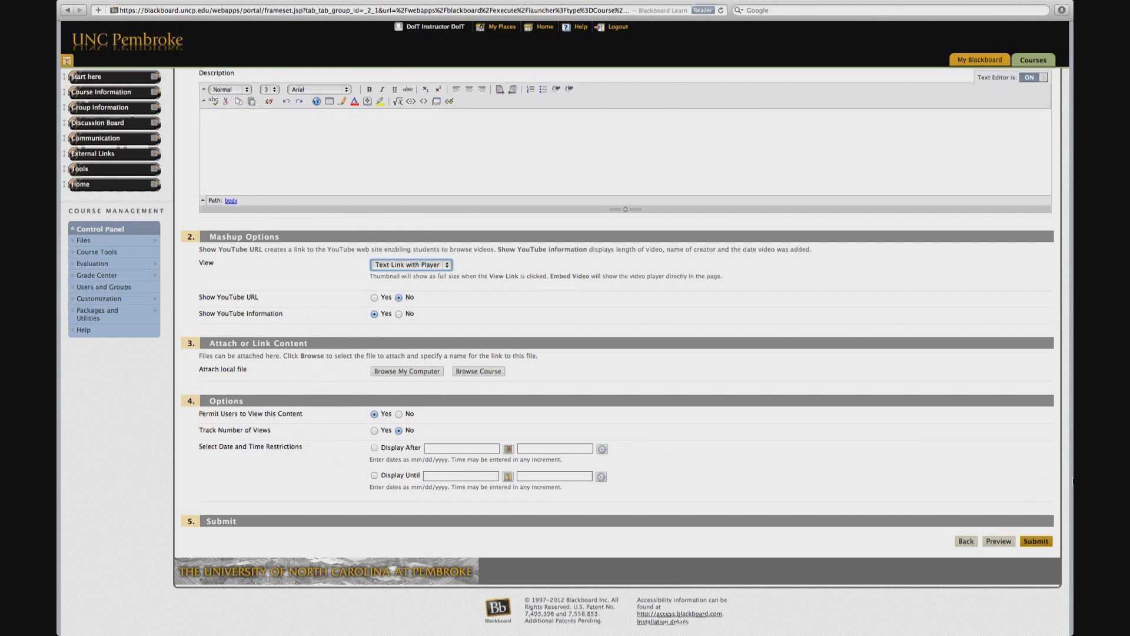
{"action": "left_click", "coordinate": [1035, 541]}
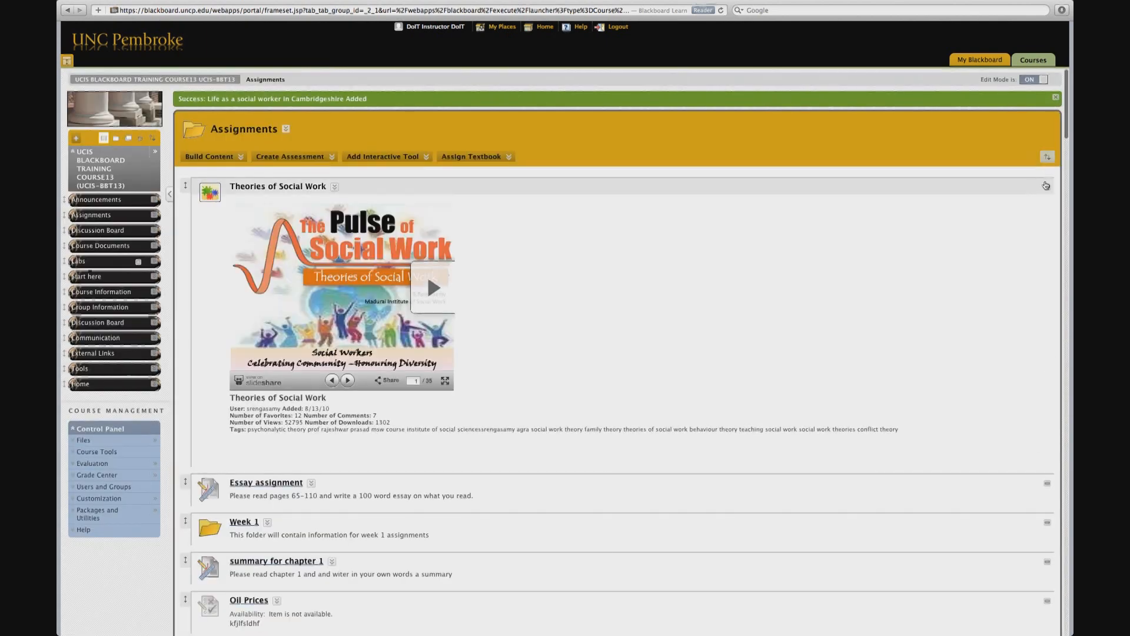
Step: Open the new video item's player at the end of the Assignments list and play it briefly
{"action": "left_click_drag", "start_coordinate": [1067, 118], "coordinate": [1048, 617]}
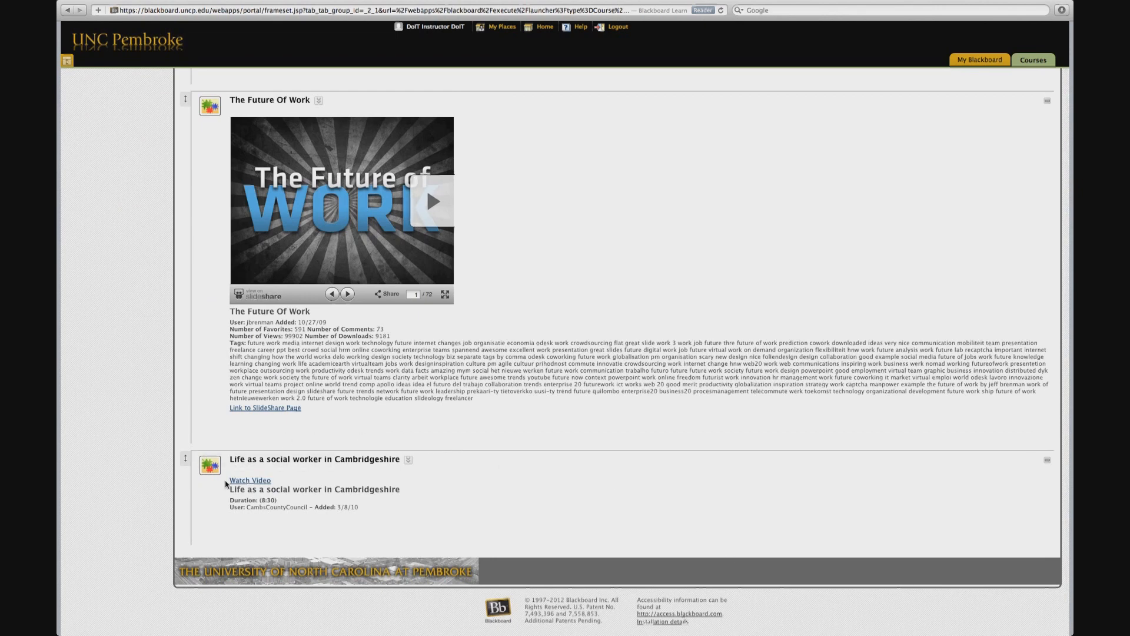
{"action": "left_click", "coordinate": [241, 482]}
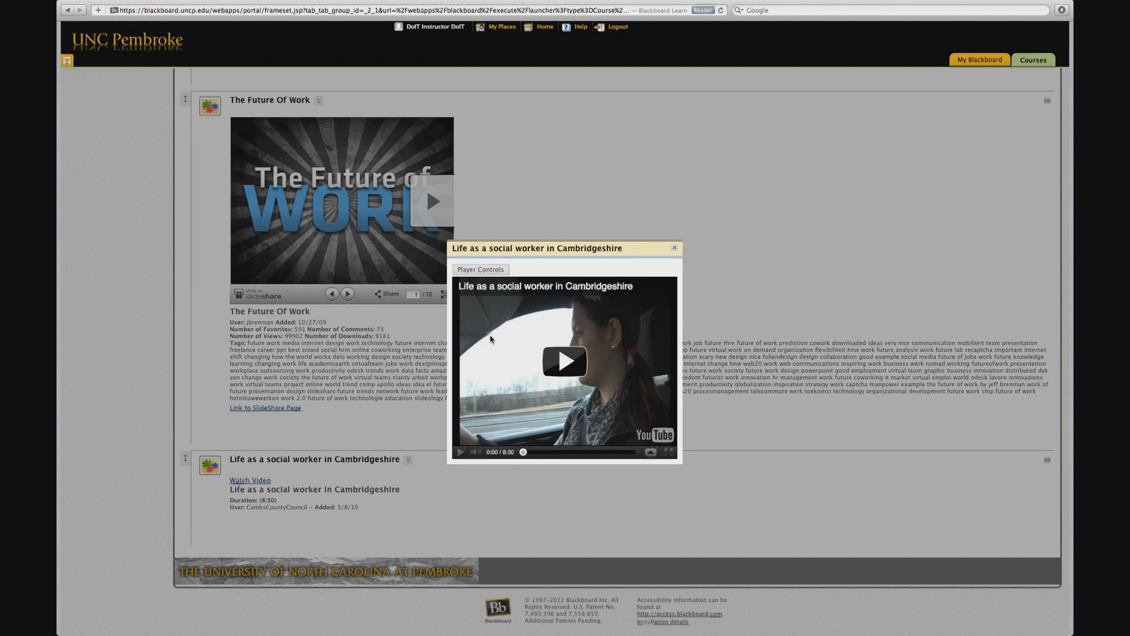
{"action": "left_click", "coordinate": [564, 357]}
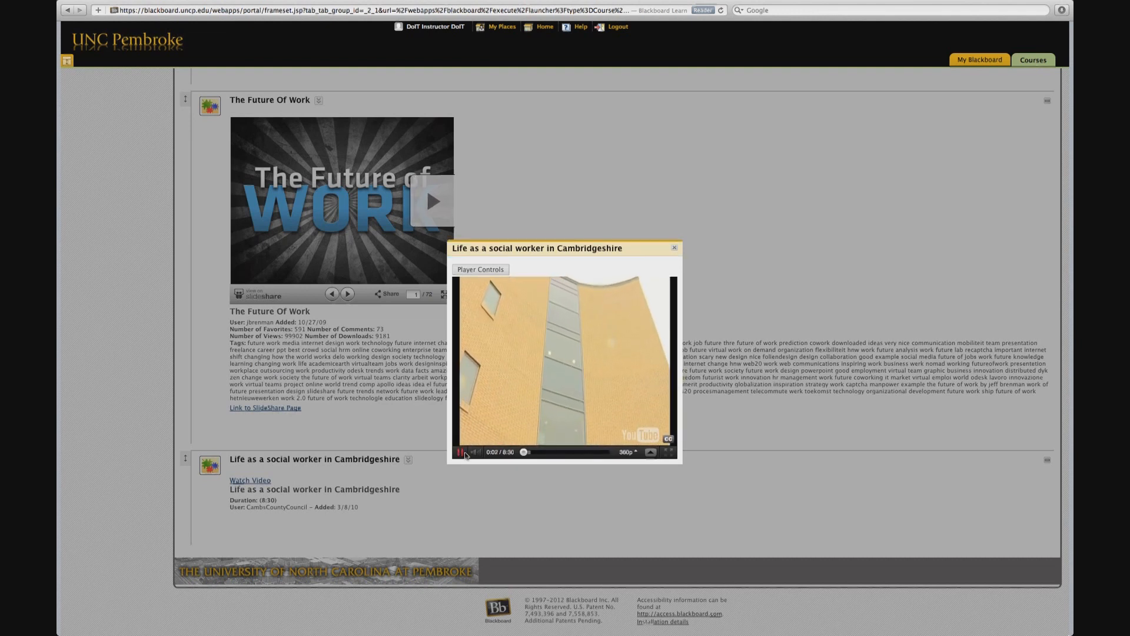
{"action": "left_click", "coordinate": [463, 452]}
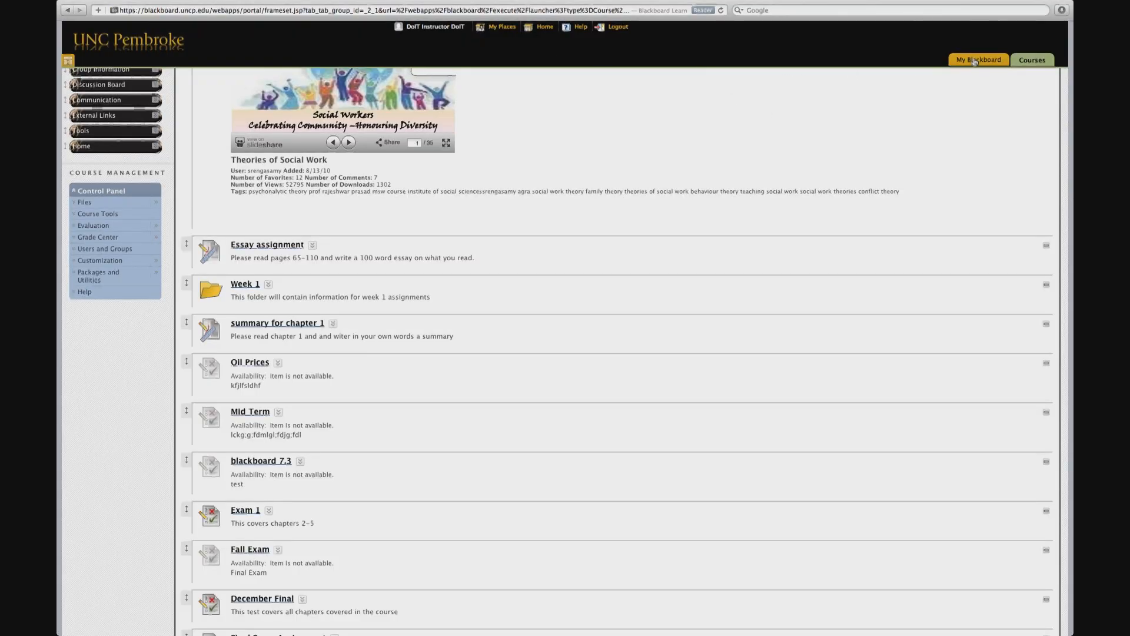
Step: Open the Build Content options at the top of Assignments
{"action": "scroll", "coordinate": [1065, 86], "scroll_direction": "up", "scroll_amount": 5}
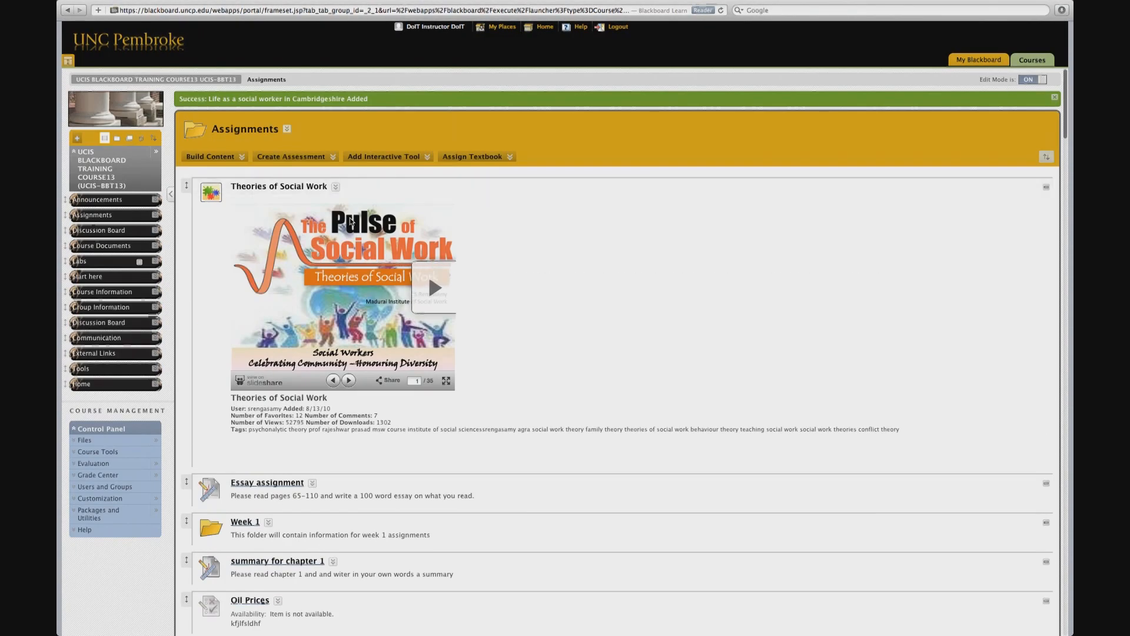
{"action": "left_click", "coordinate": [201, 157]}
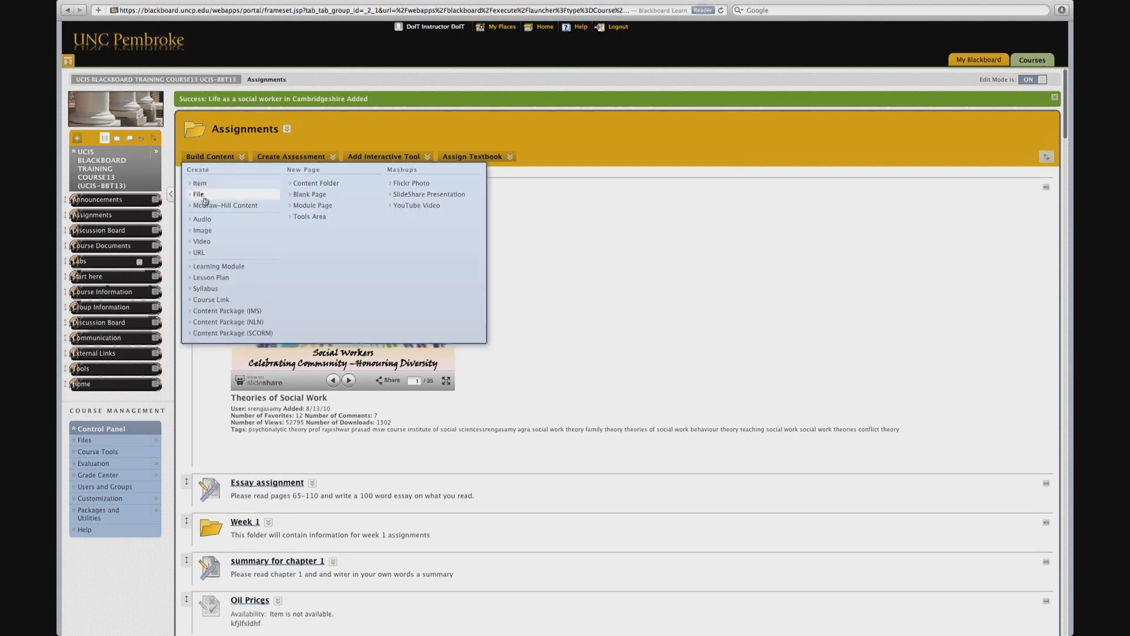